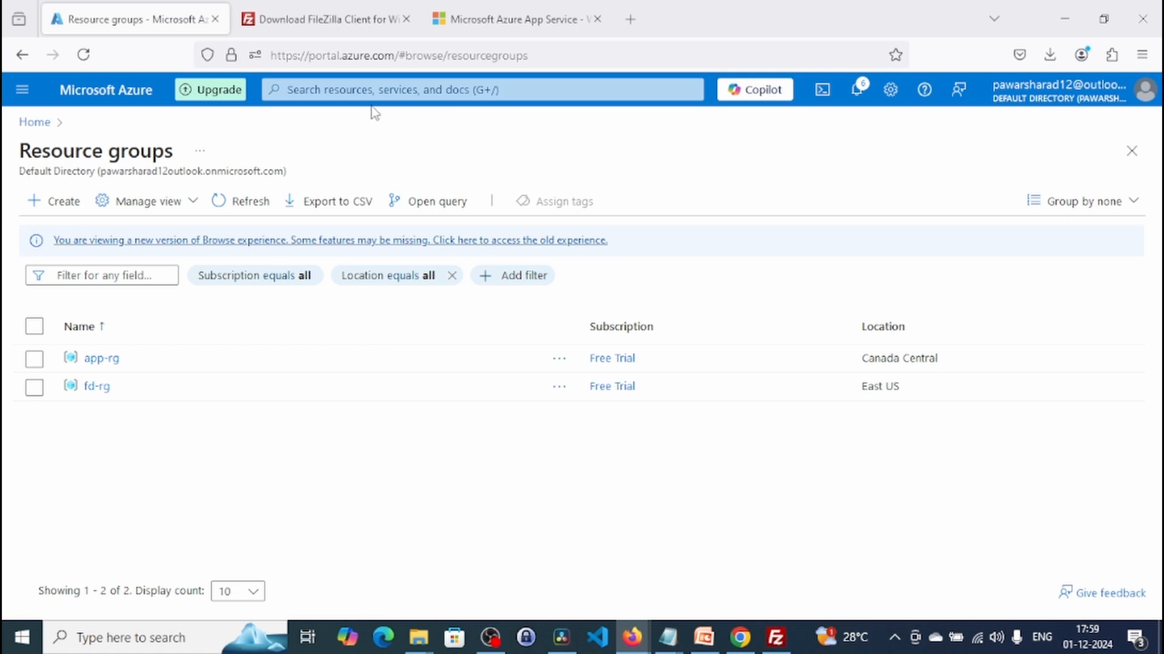
Open the App Services list to review the existing web apps
click(371, 91)
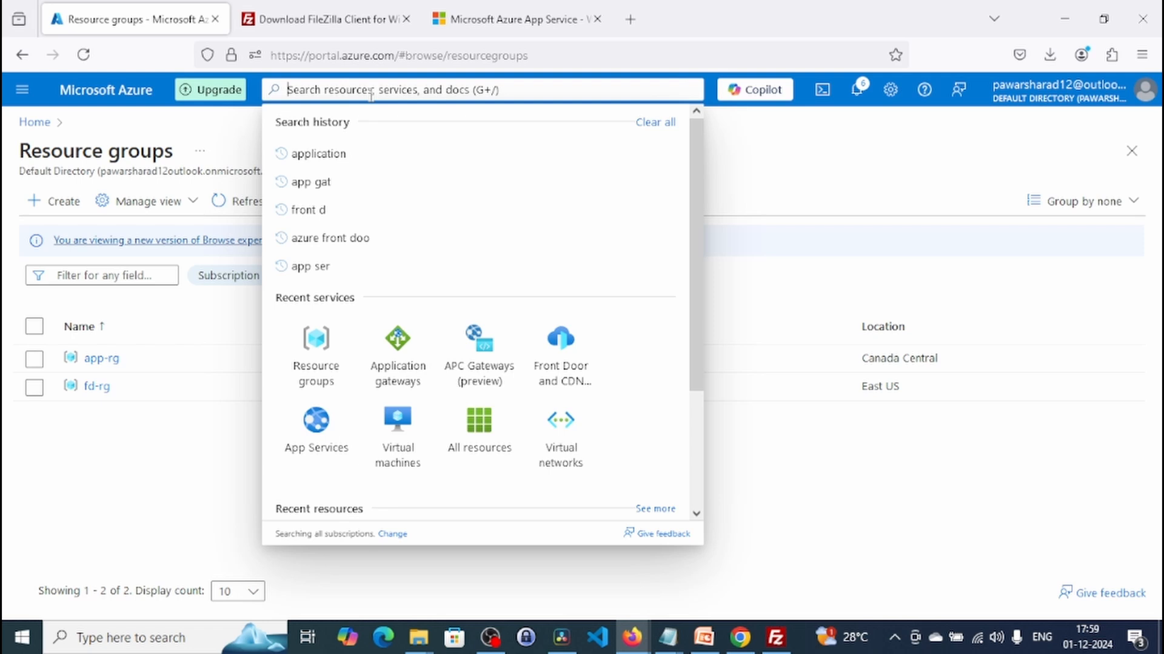
click(315, 427)
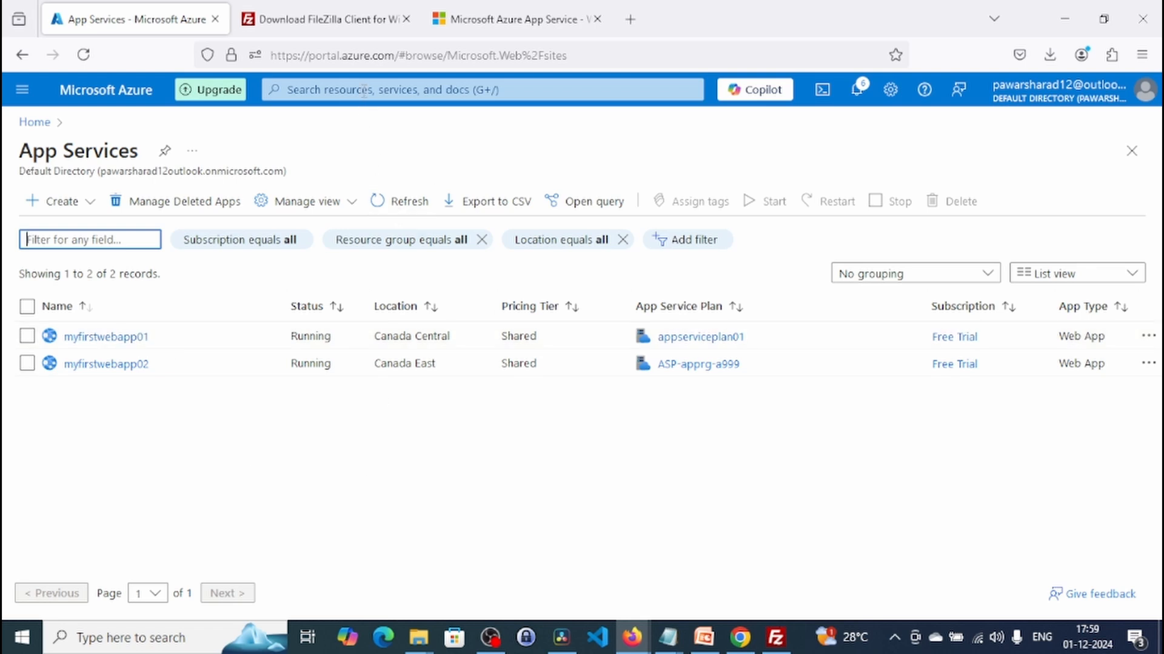
Search the portal for "application", go to Application gateways and start creating a new gateway
click(363, 90)
text(application)
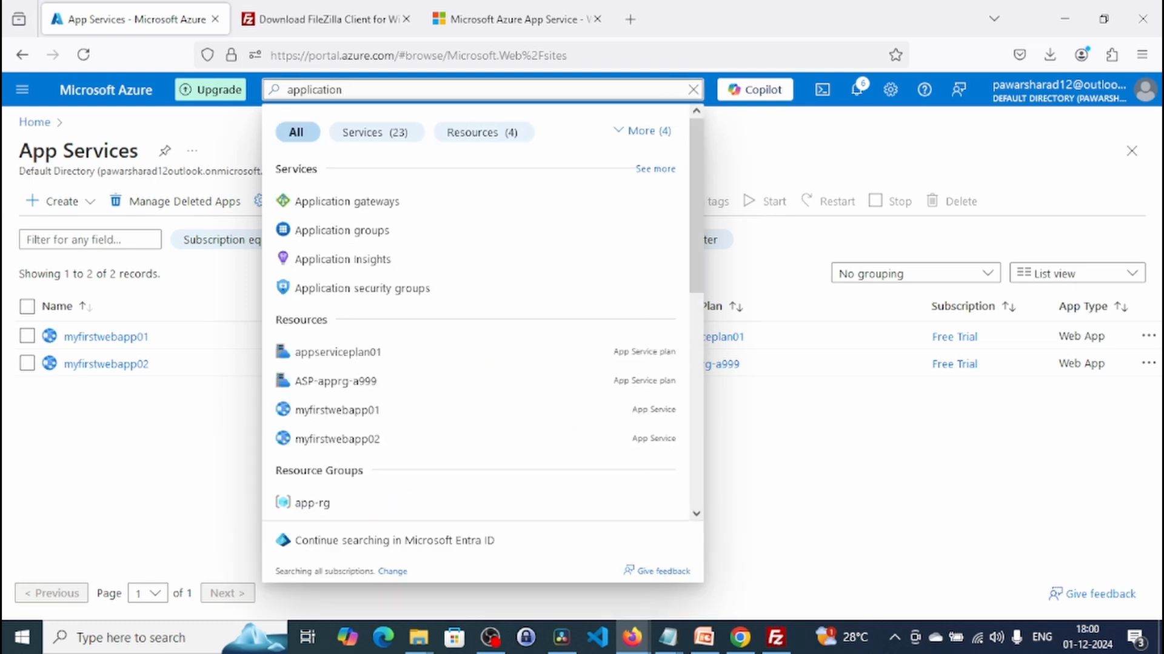
click(377, 202)
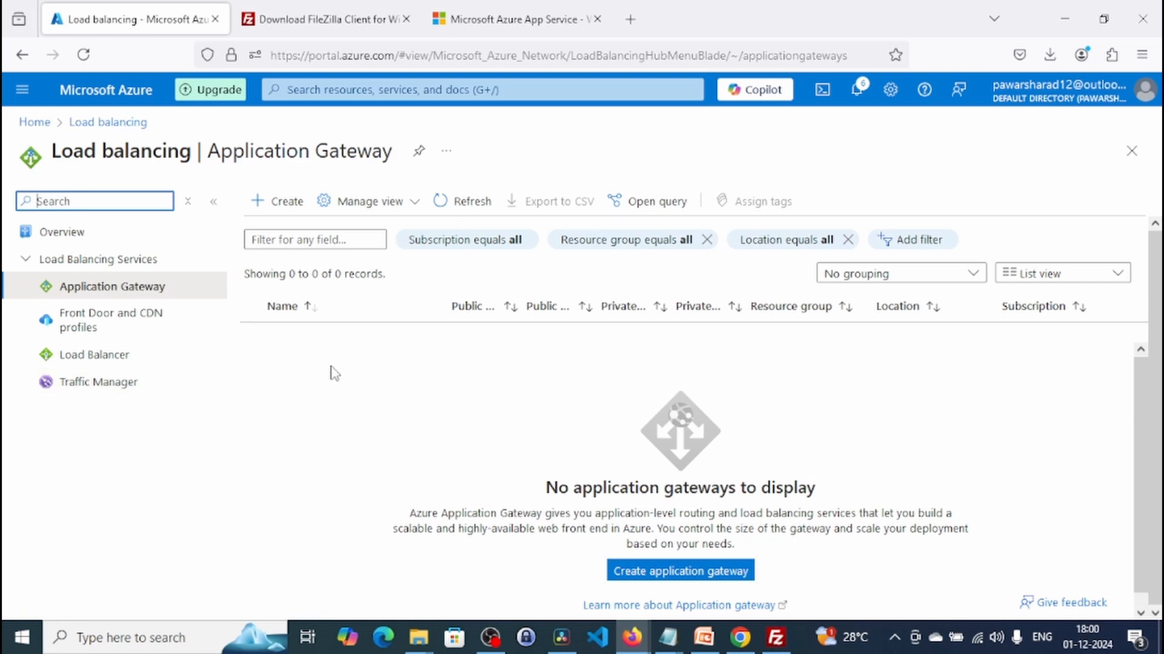
click(280, 205)
Create a new resource group named apw-rg for the application gateway
scroll(1157, 279, down, 2)
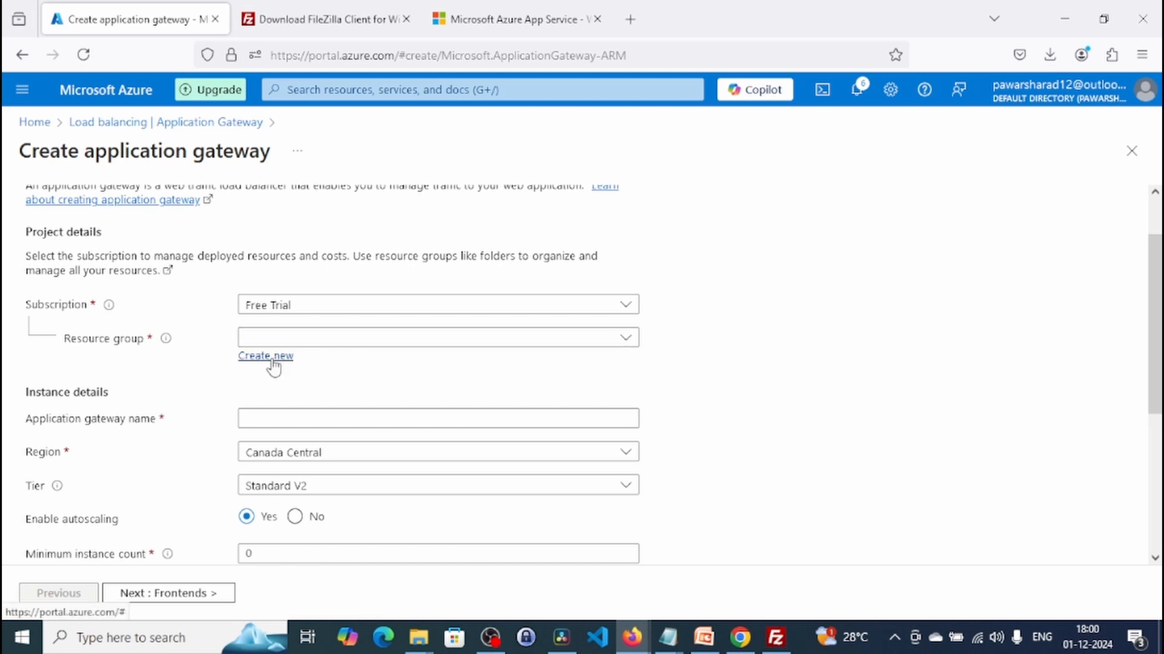
click(345, 343)
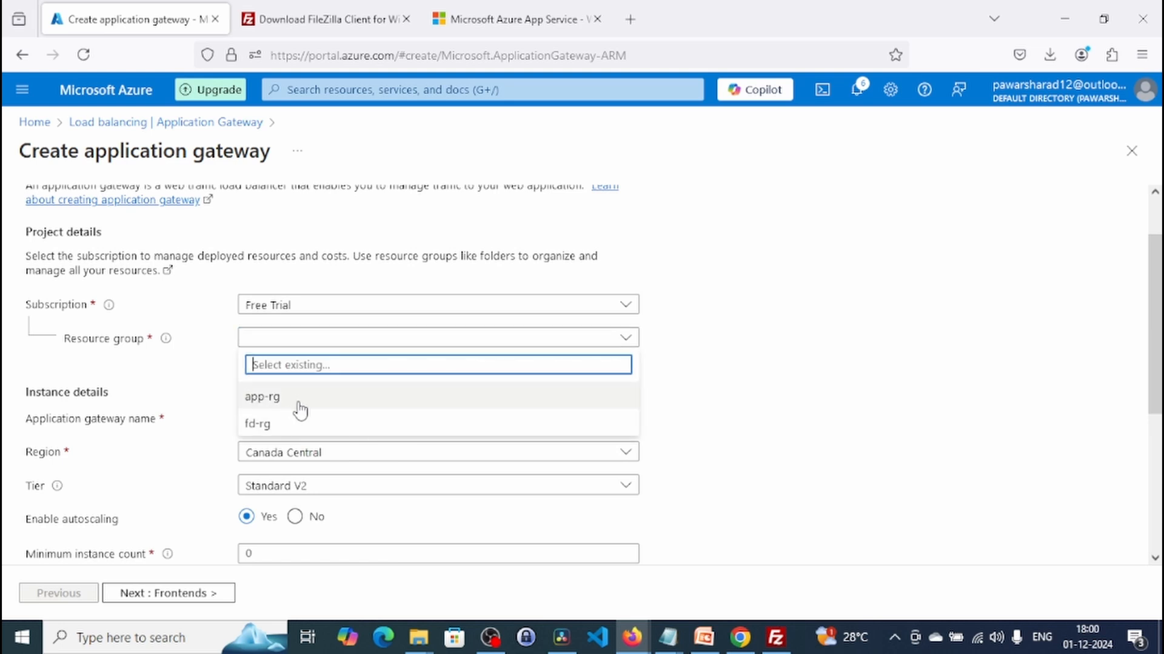
click(472, 345)
click(267, 357)
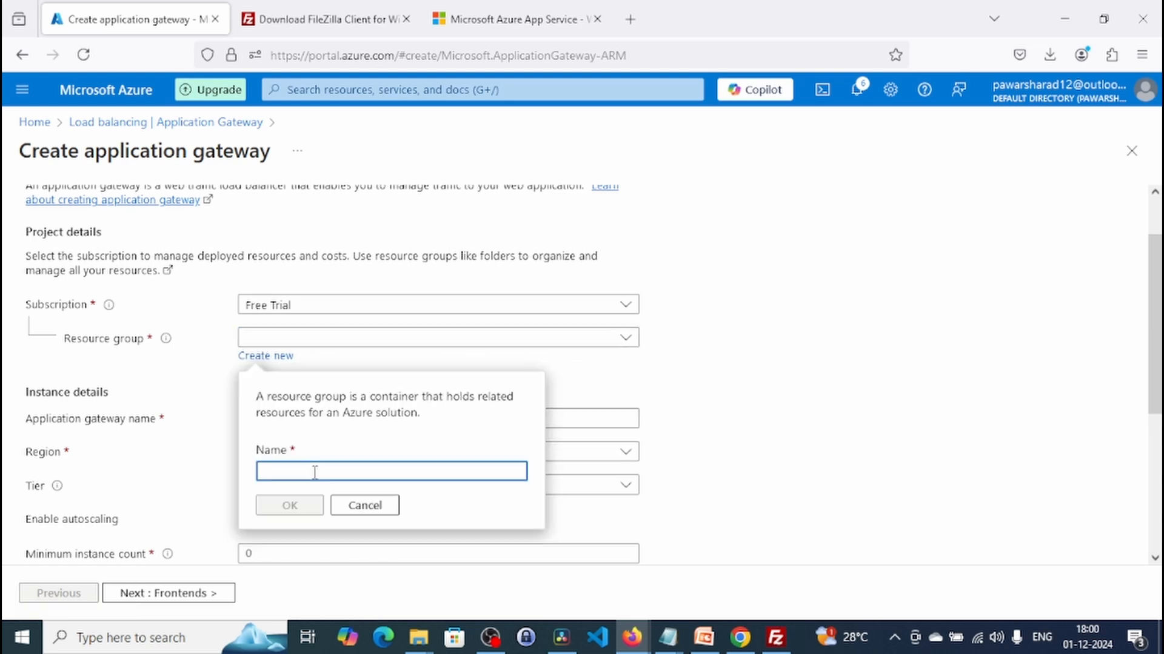
text(a)
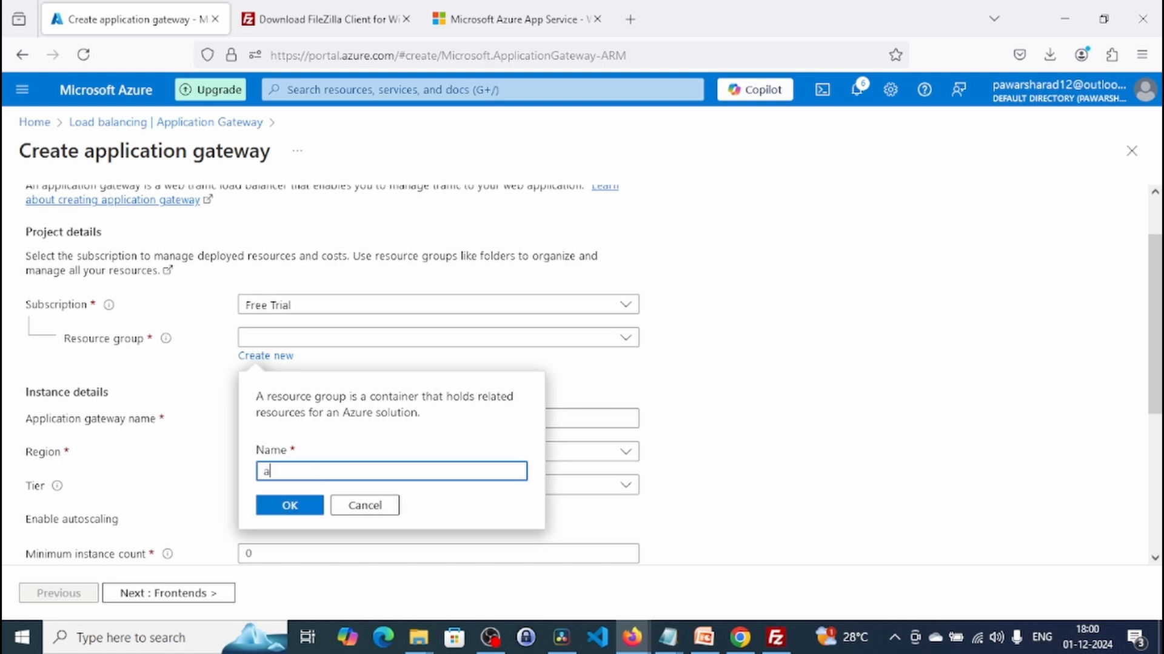
text(pg)
key(BackSpace)
text(w-rg)
click(280, 509)
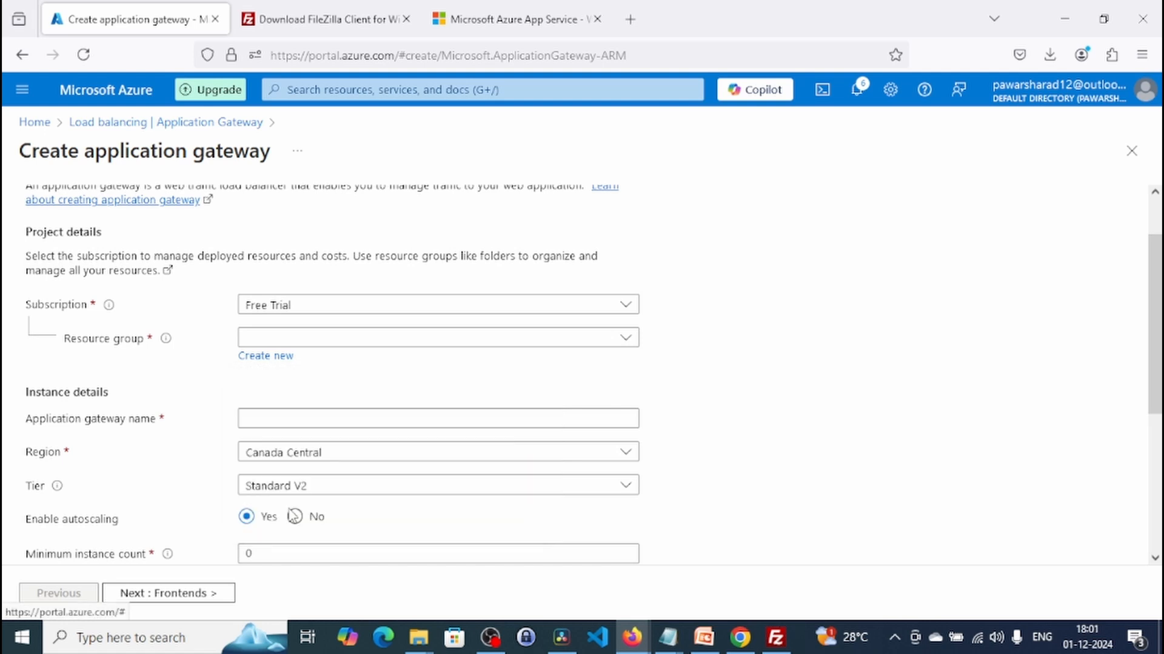
Name the application gateway myappgw01 and keep the Standard V2 tier
click(392, 411)
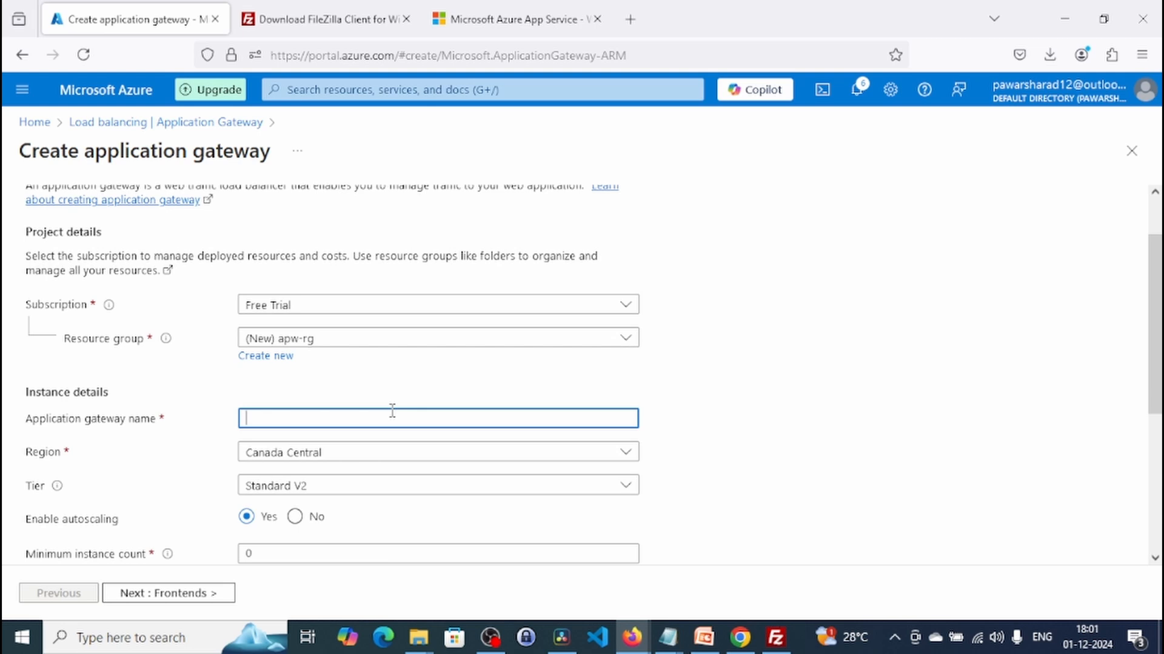
text(myappgw01)
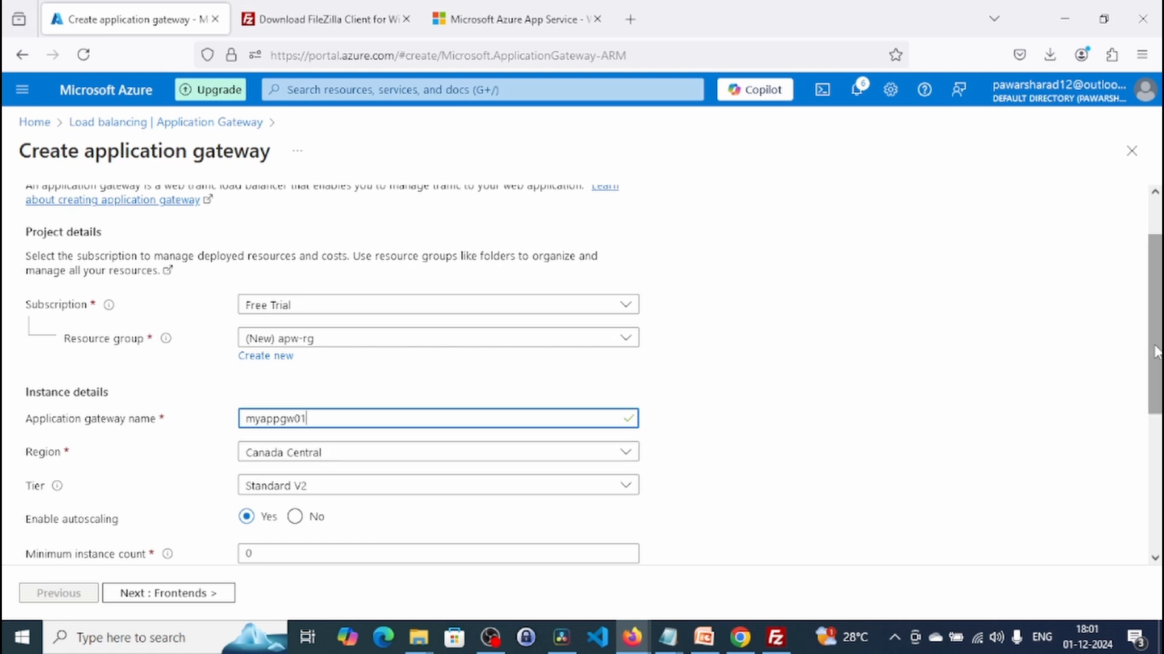
scroll(1154, 351, down, 2)
click(365, 363)
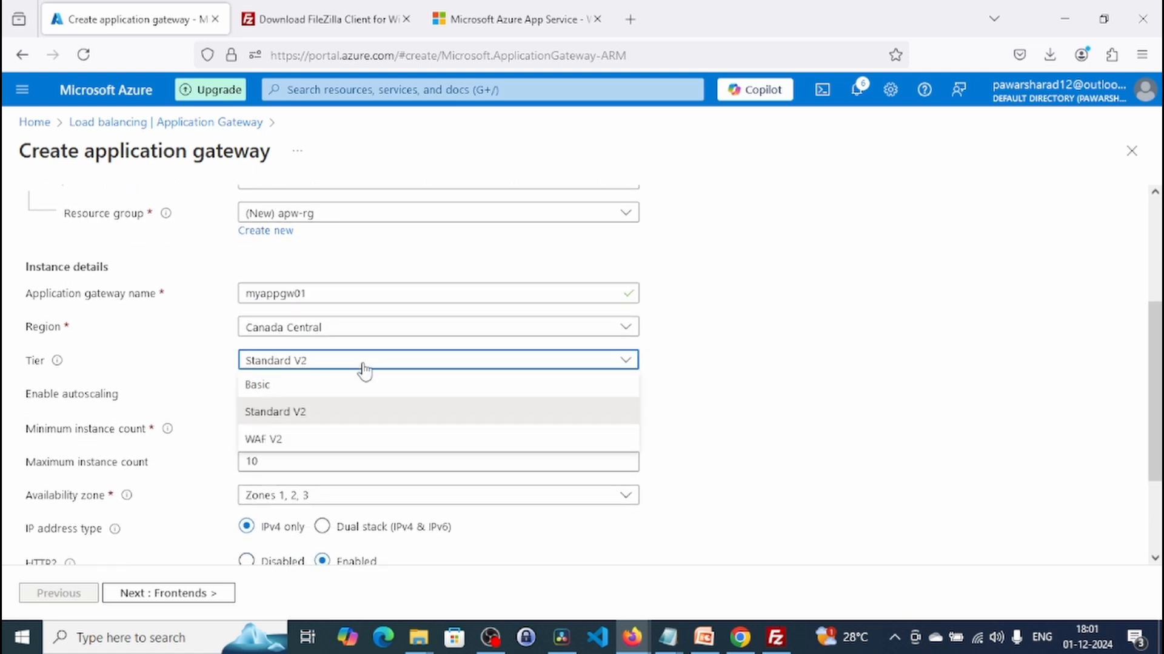
click(381, 370)
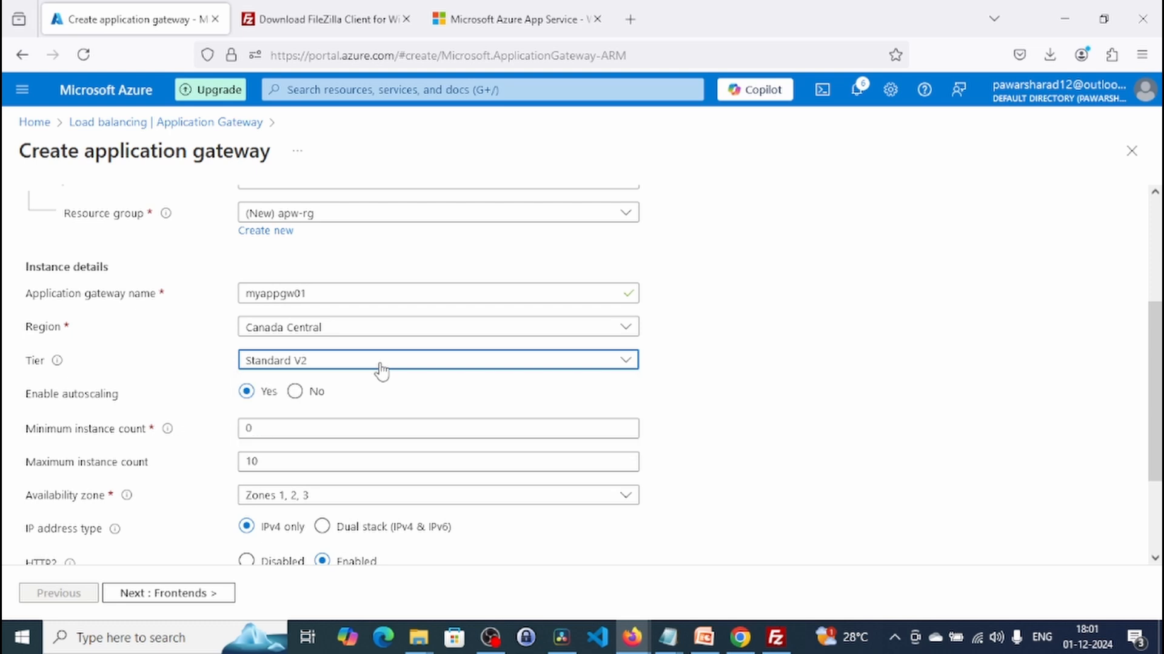
Disable autoscaling, set the instance count to 1 and keep availability zones 1, 2 and 3
click(295, 392)
click(277, 429)
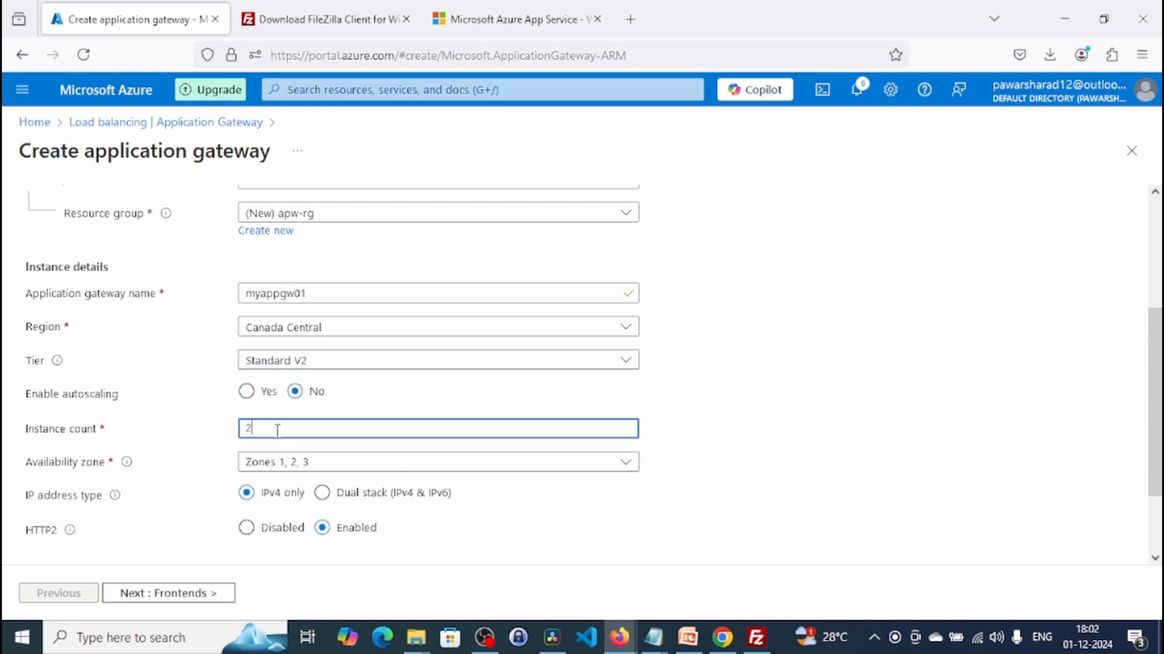
key(BackSpace)
text(1)
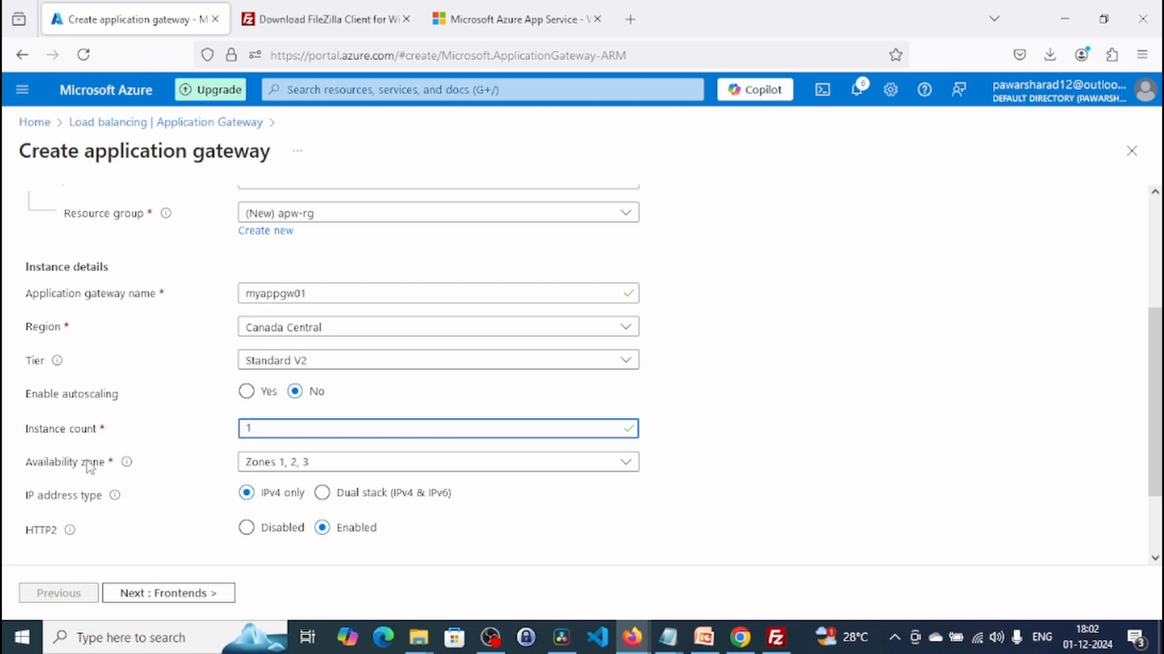
mouse_move(125, 464)
click(320, 464)
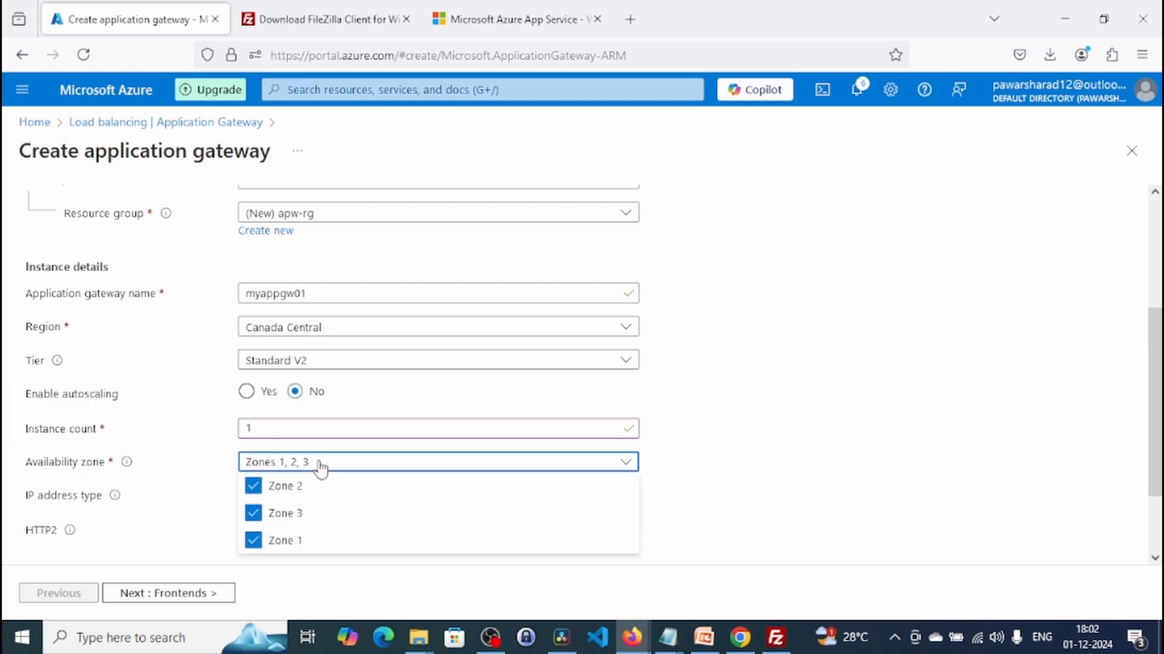
click(321, 466)
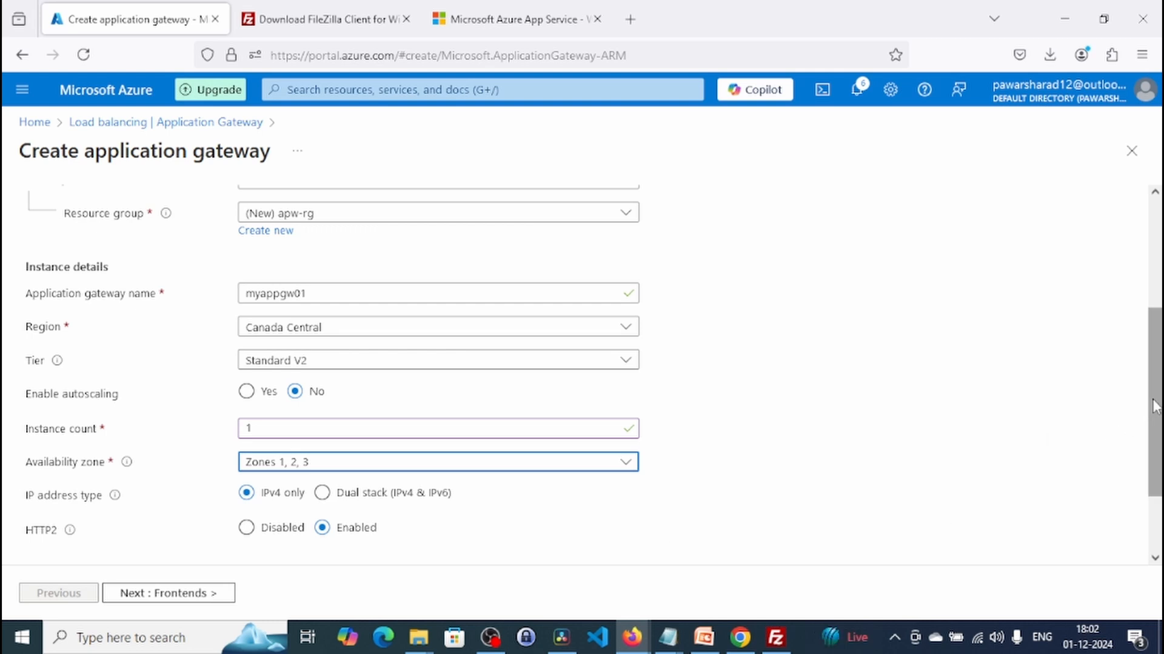
Create a new virtual network named v-net-01 with the default address space and subnet for the gateway
drag(1153, 394, 1153, 450)
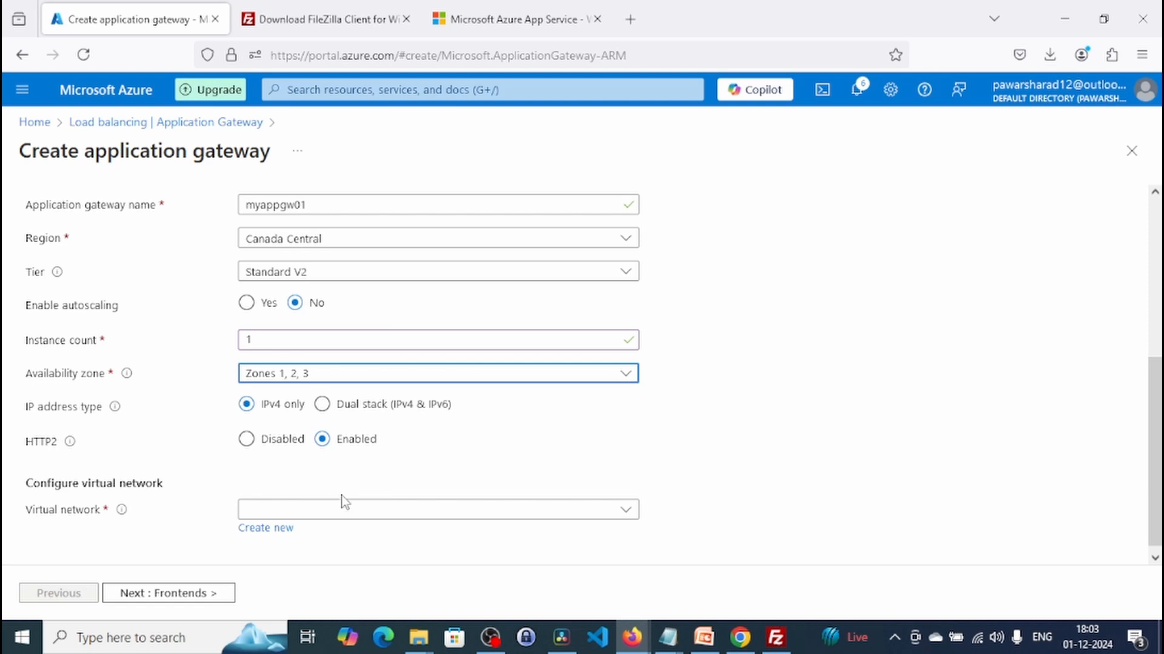
click(351, 510)
click(360, 508)
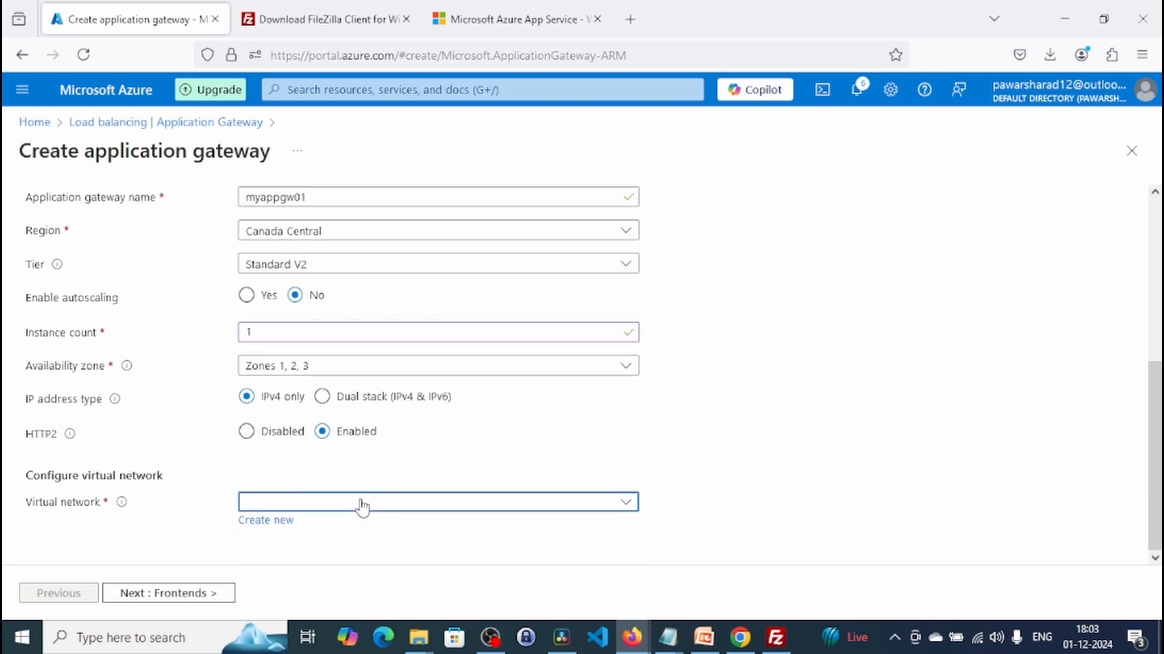
click(279, 522)
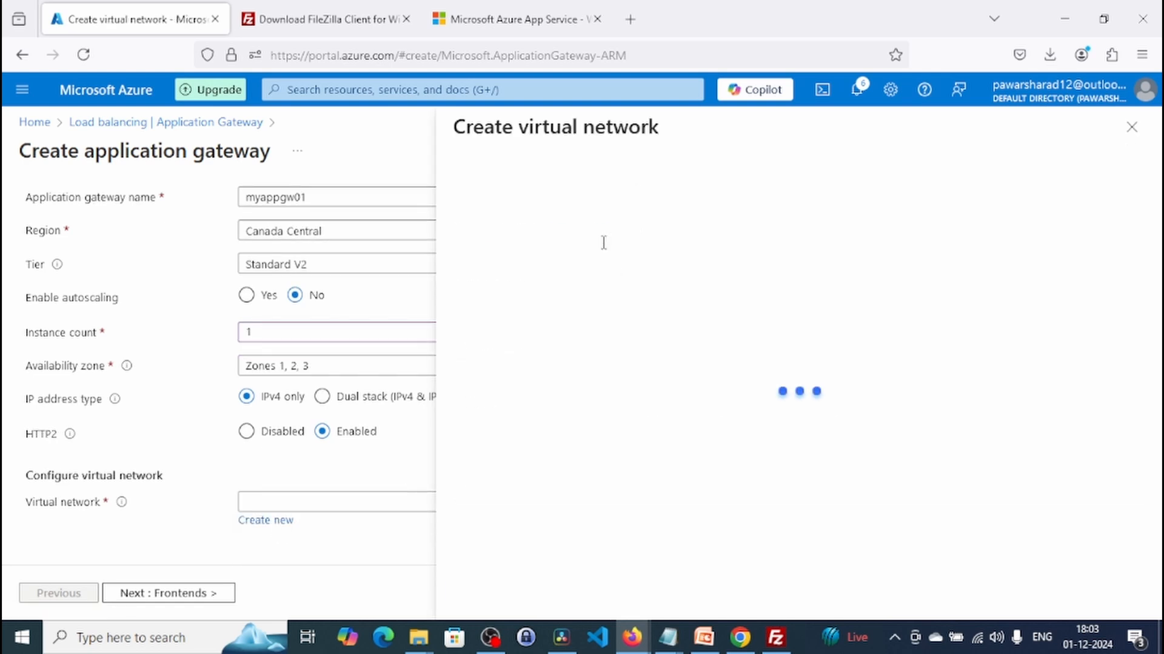
click(604, 251)
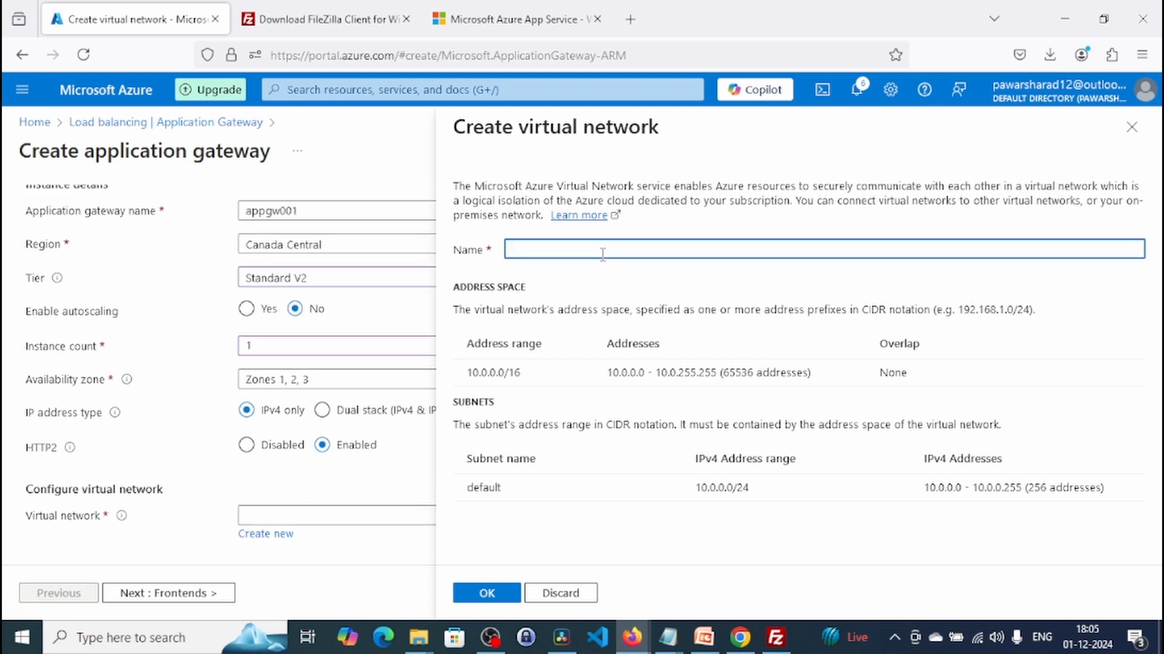
text(v)
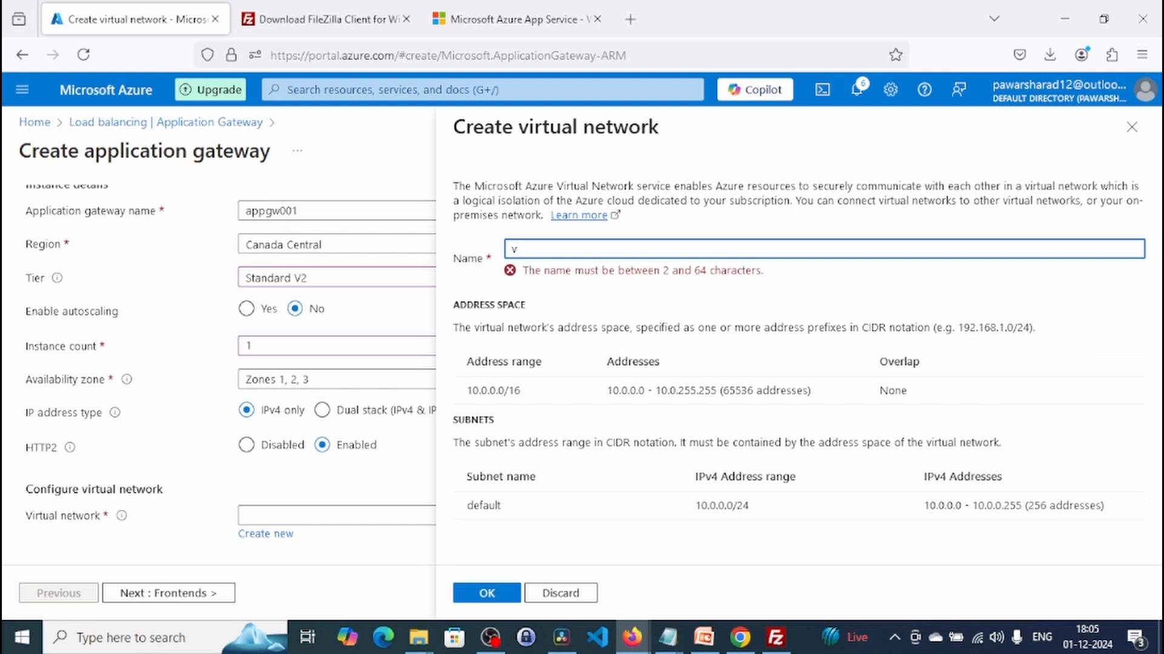
text(-net)
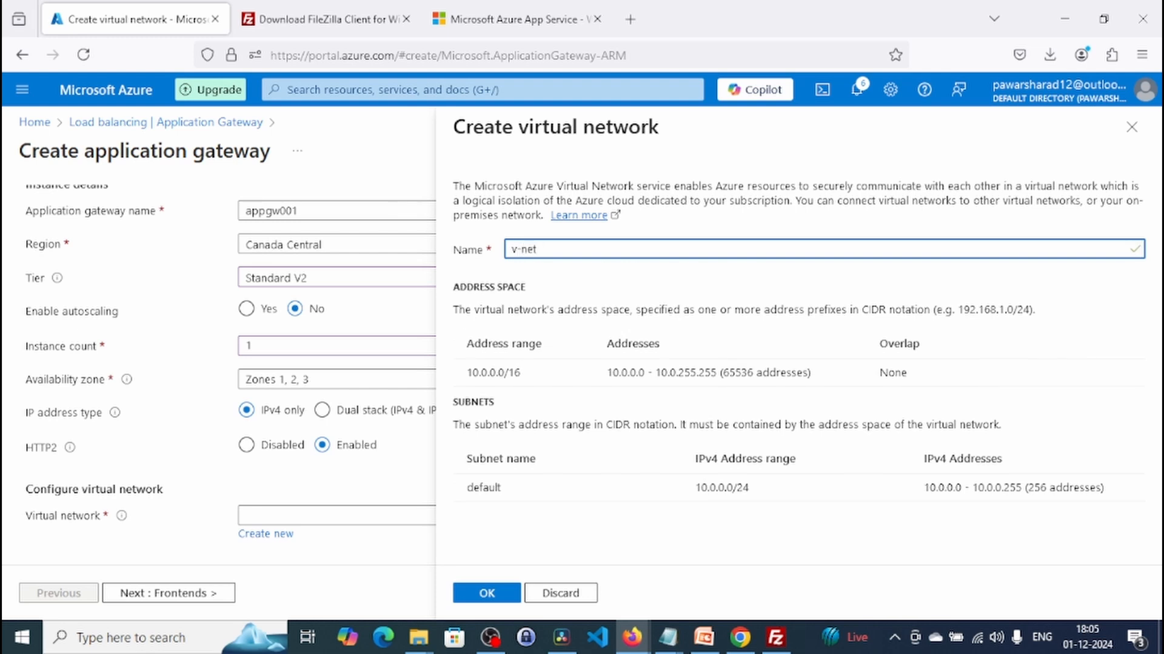
text(01)
click(506, 593)
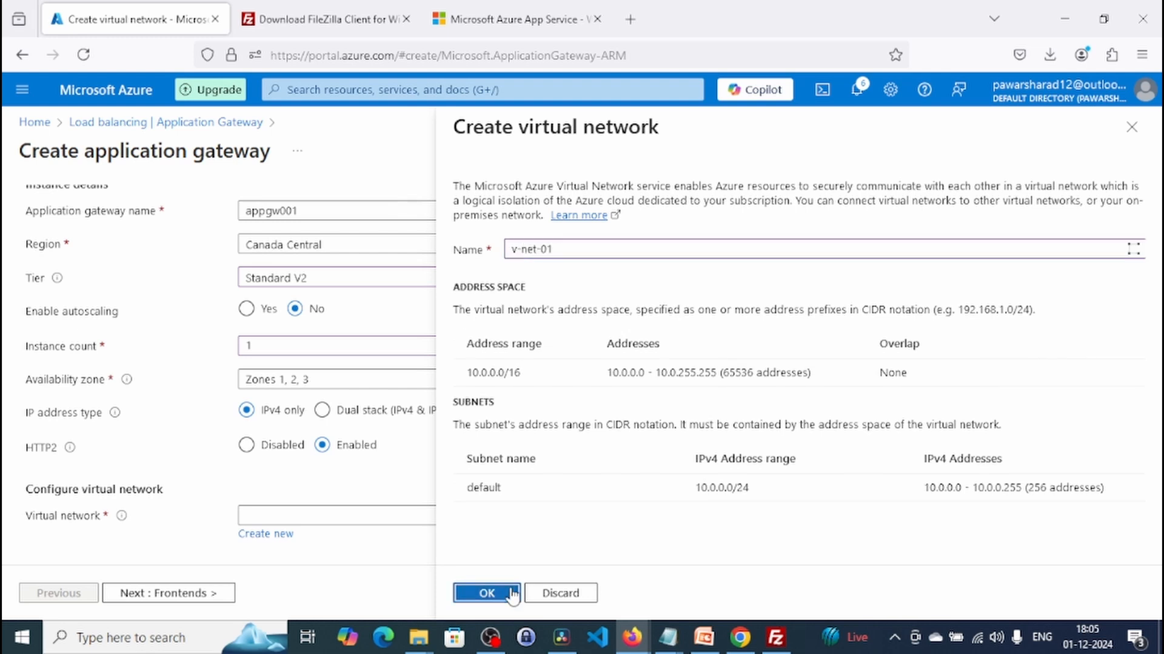
Proceed to the Frontends settings and add a new public IPv4 address named apppip01
click(215, 594)
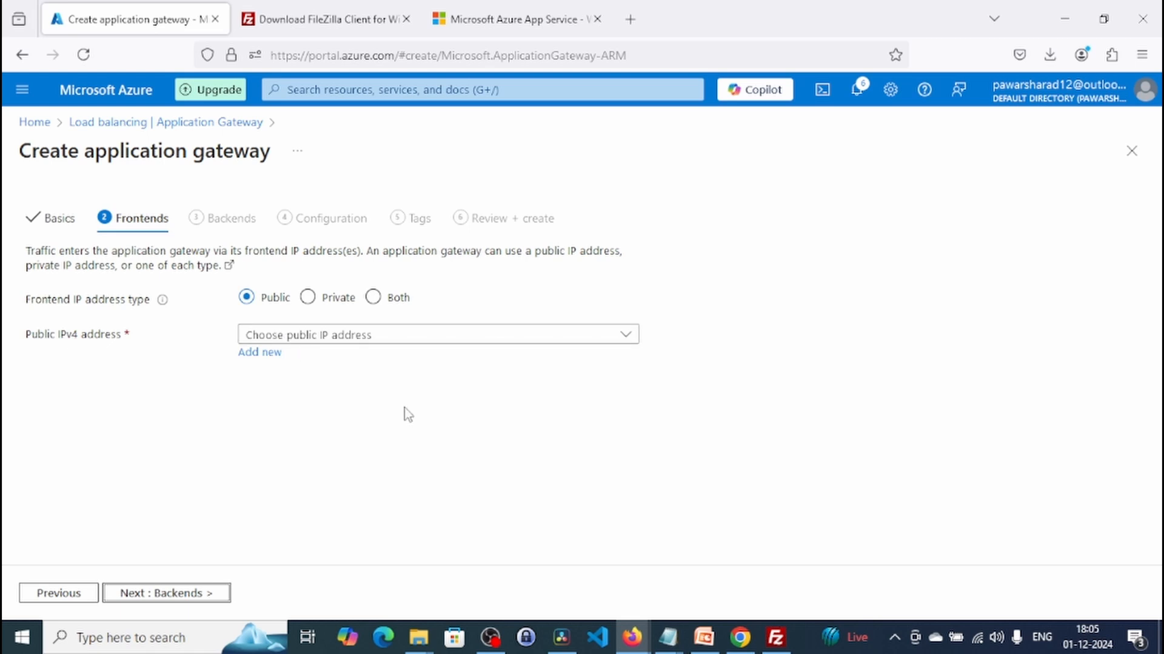
click(317, 335)
click(320, 341)
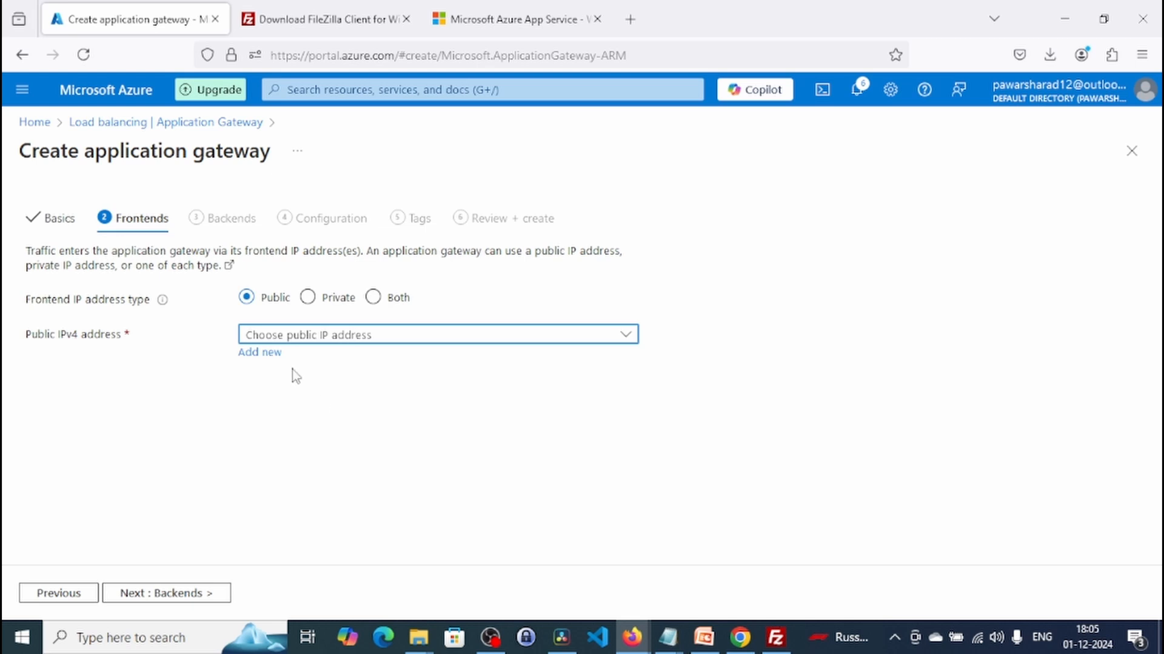
click(261, 354)
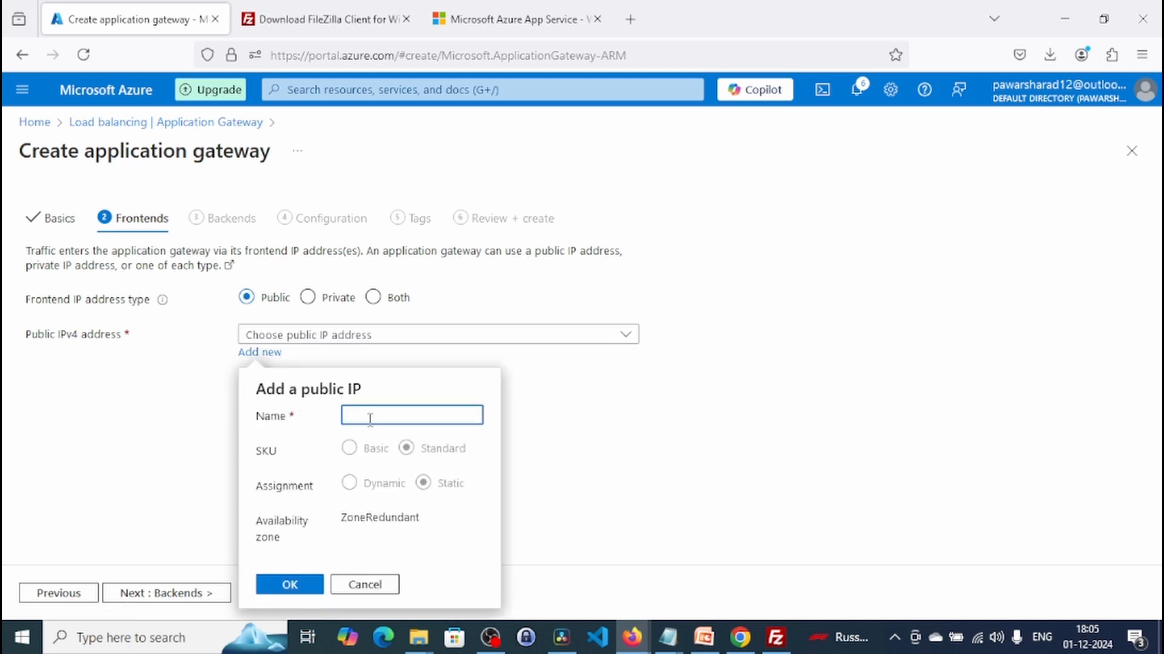
text(apppi)
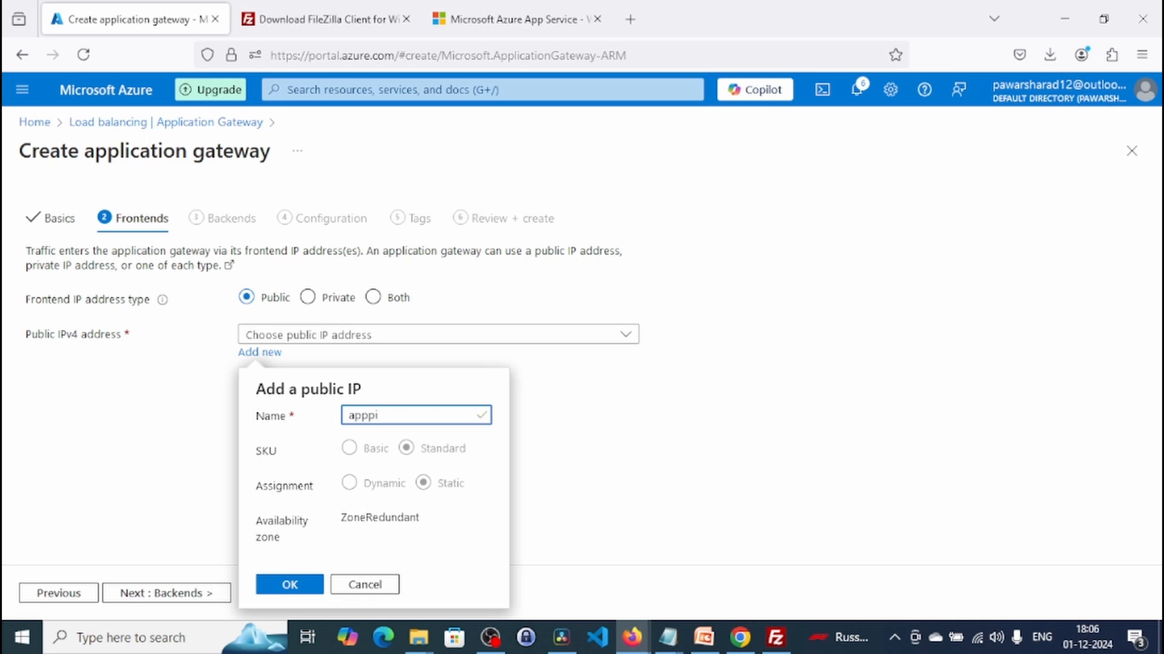
text(p01)
click(291, 586)
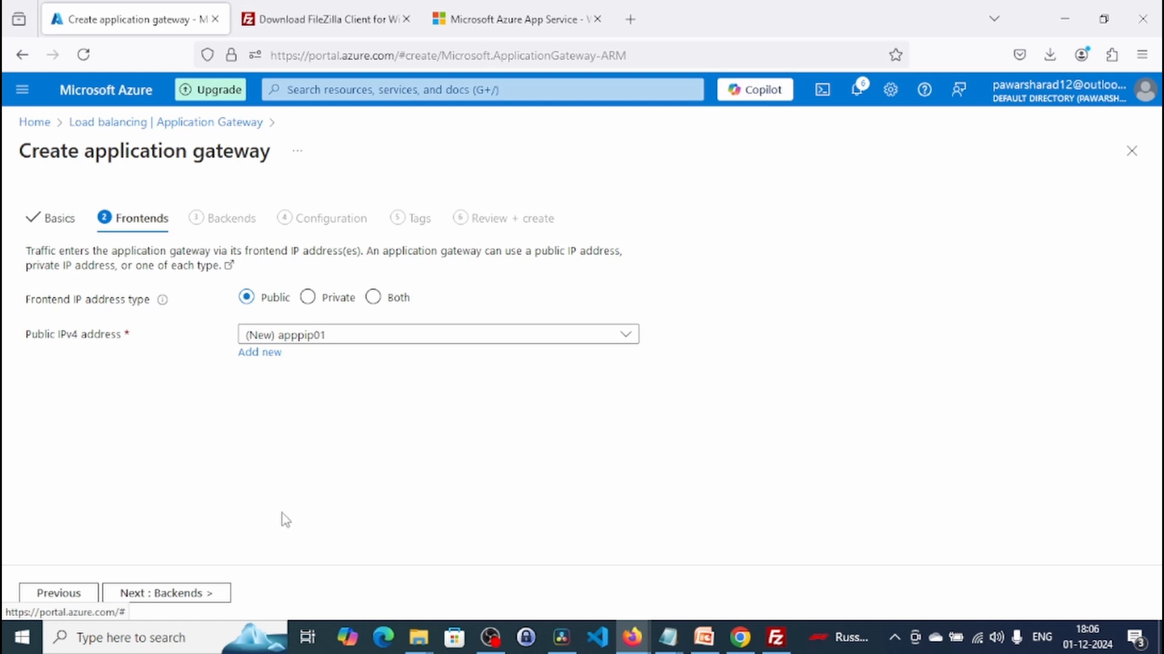
Proceed to the Backends settings and start a new backend pool named backendpool01
click(212, 596)
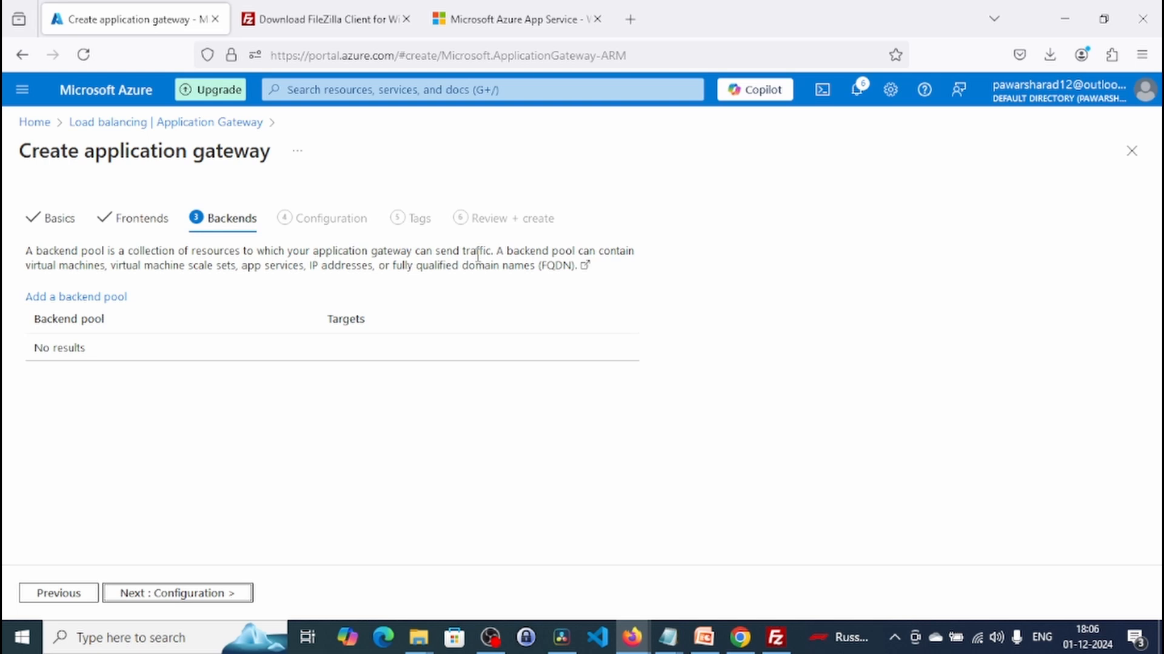
click(104, 298)
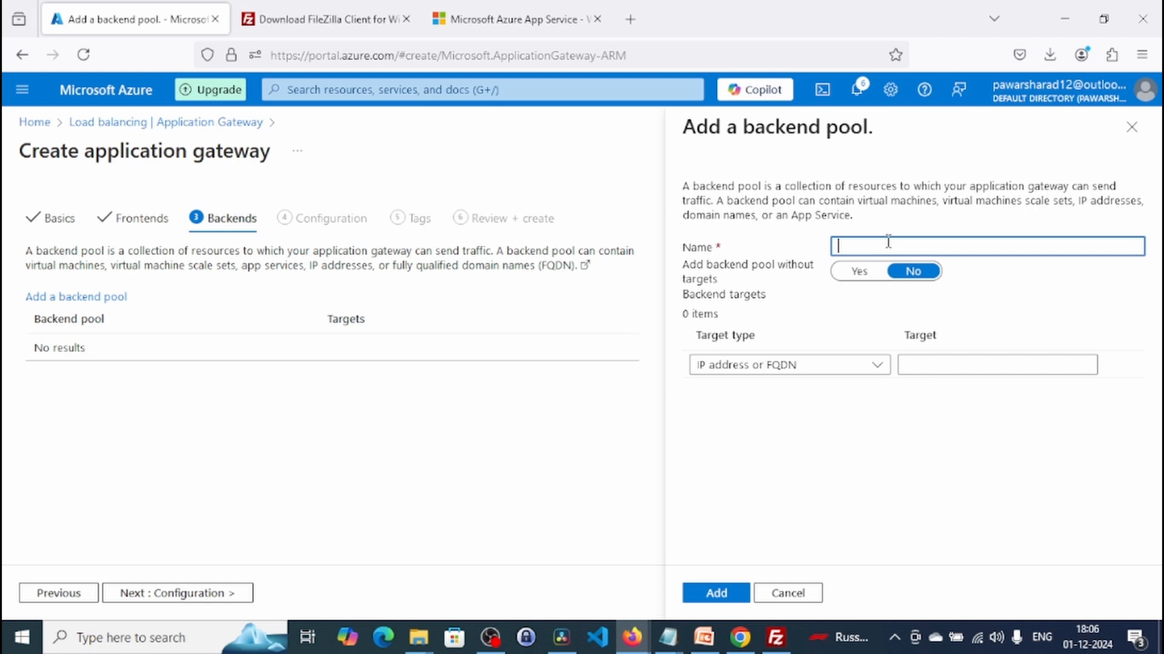
text(backendpoo)
text(lname)
key(BackSpace)
key(BackSpace)
key(BackSpace)
key(BackSpace)
text(01)
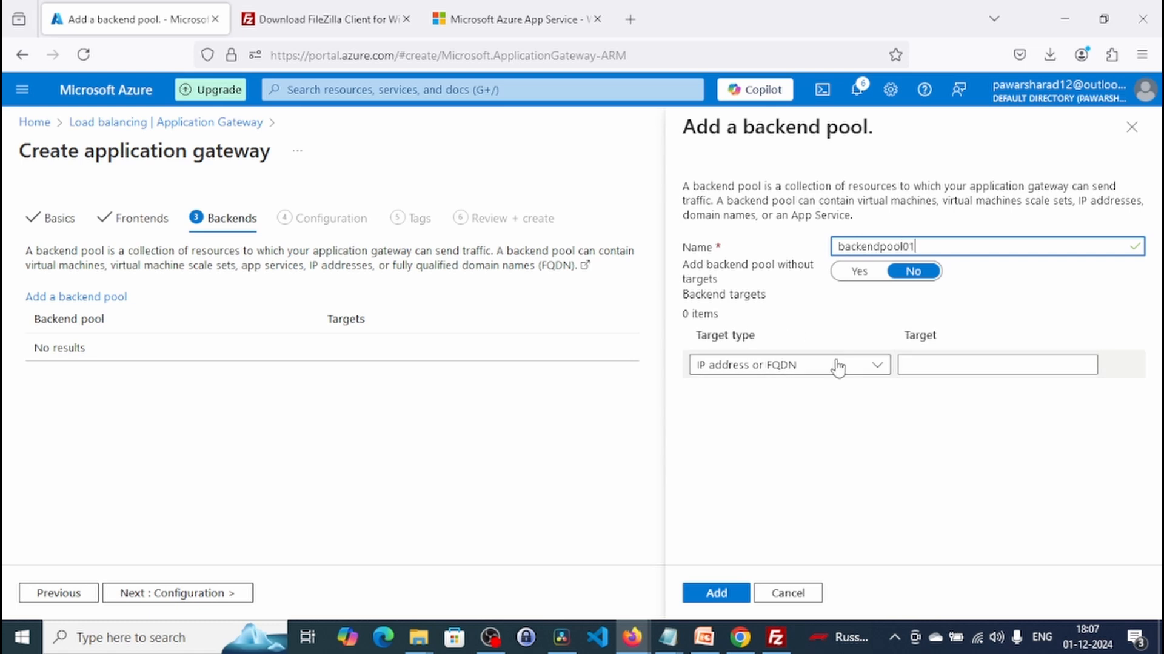
Set the backend pool's first target to the App Services web app myfirstwebapp01
click(855, 367)
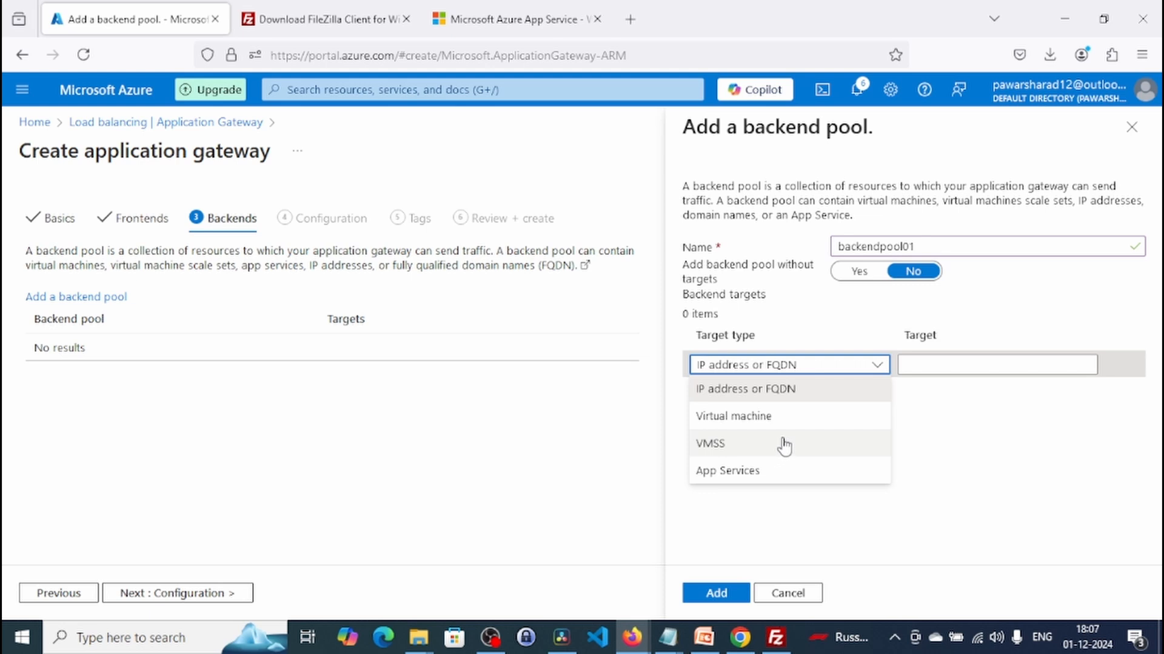
click(787, 479)
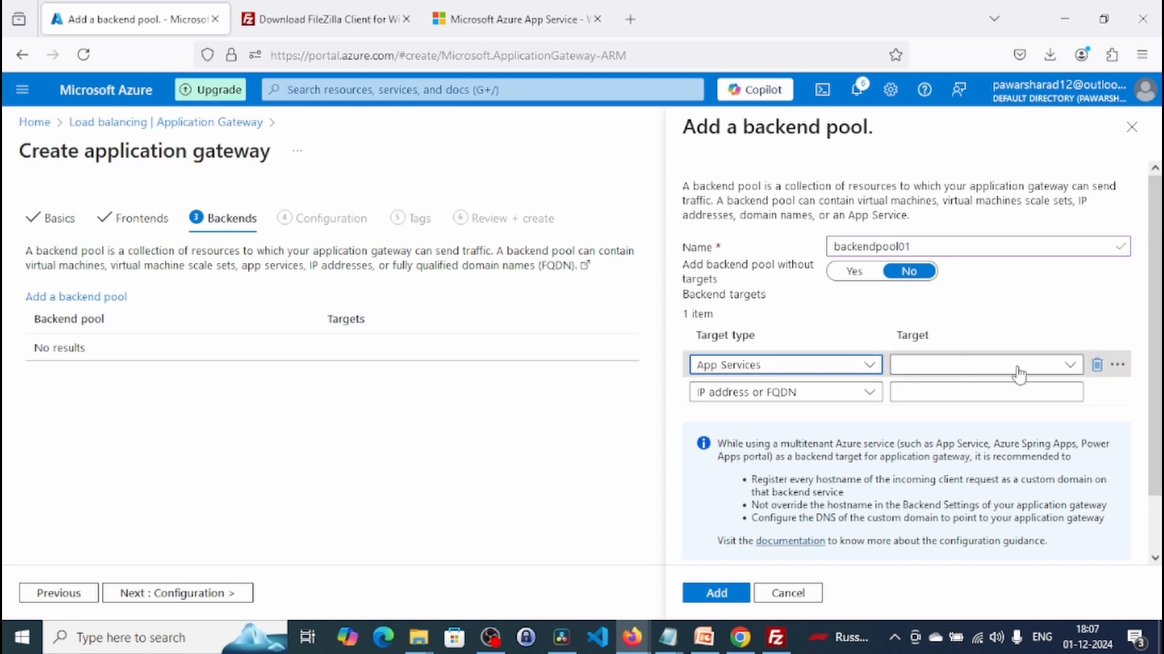
click(1069, 367)
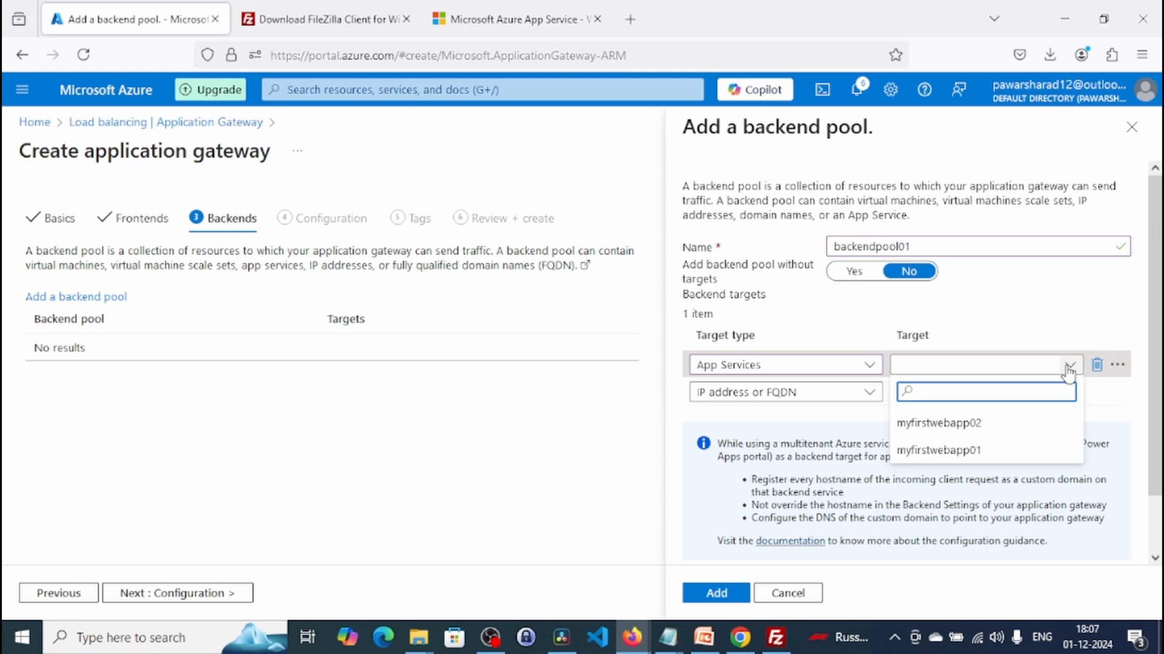
click(1000, 452)
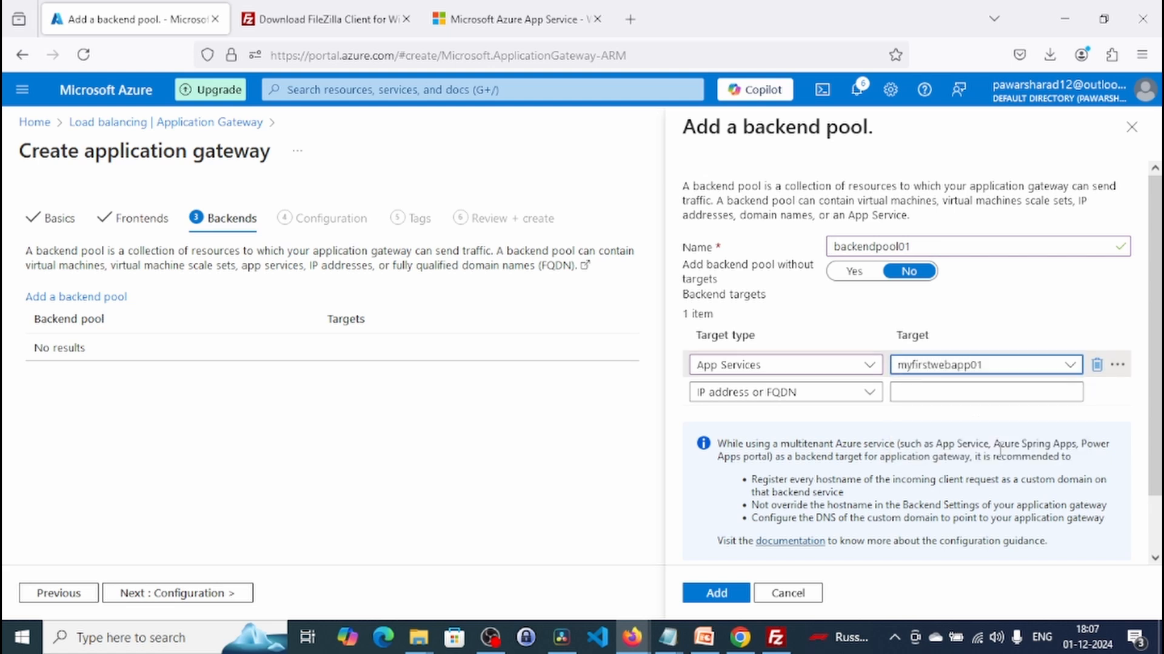
Add the App Services web app myfirstwebapp02 as the second target and save the backend pool
click(869, 397)
click(794, 499)
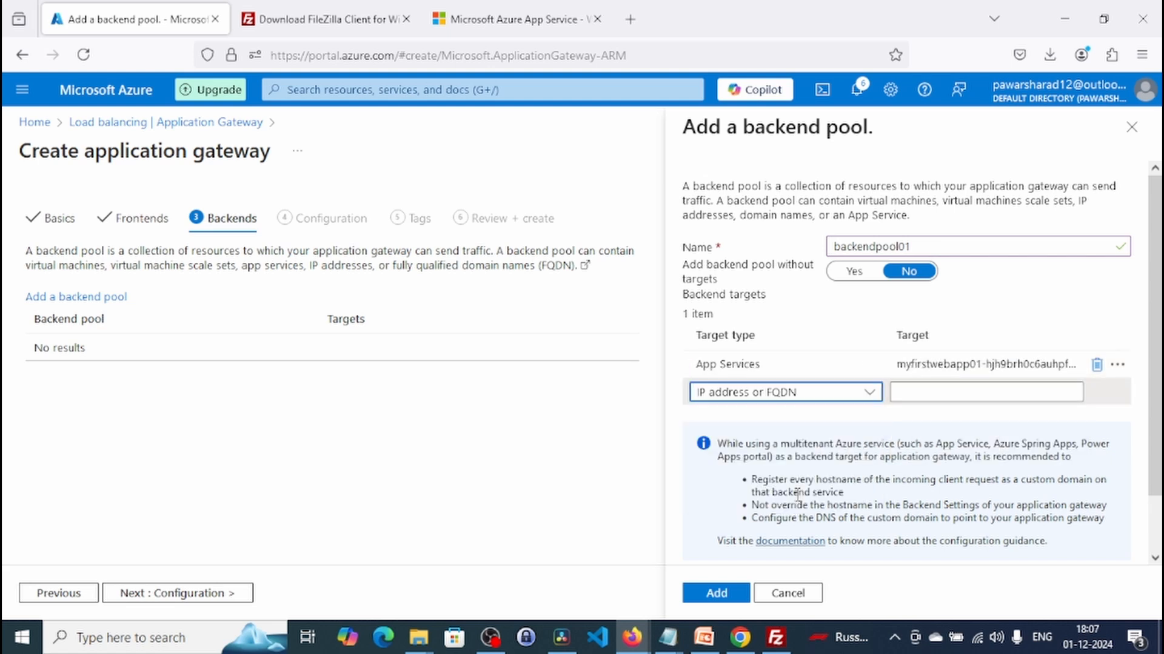
click(970, 392)
click(994, 437)
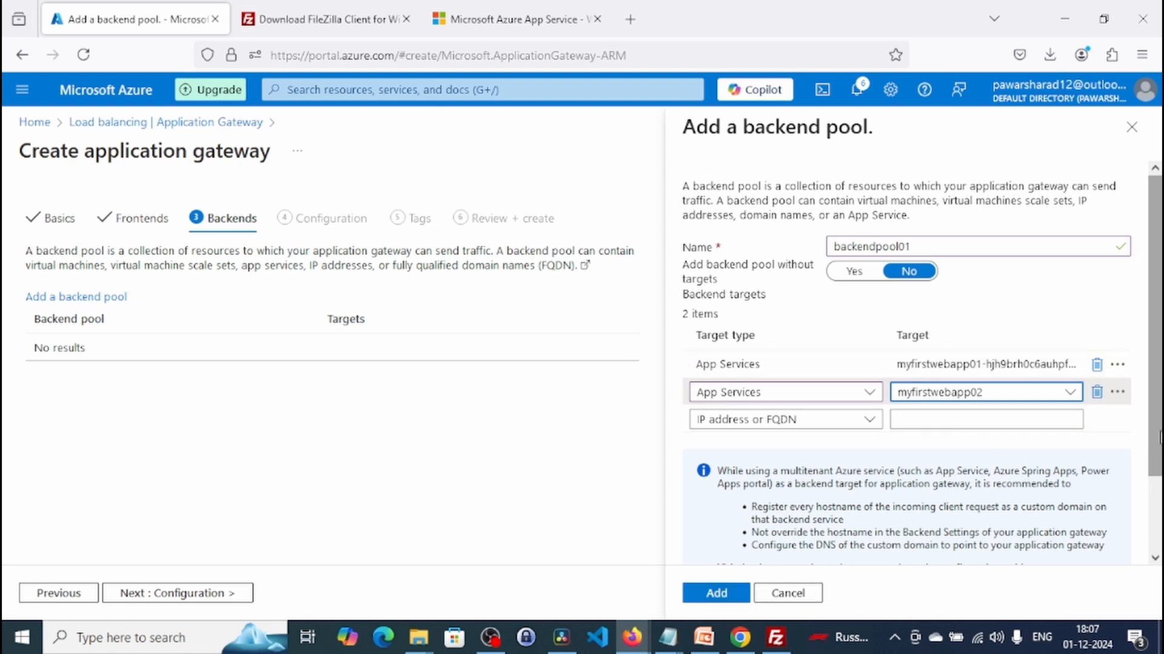
scroll(1151, 449, down, 2)
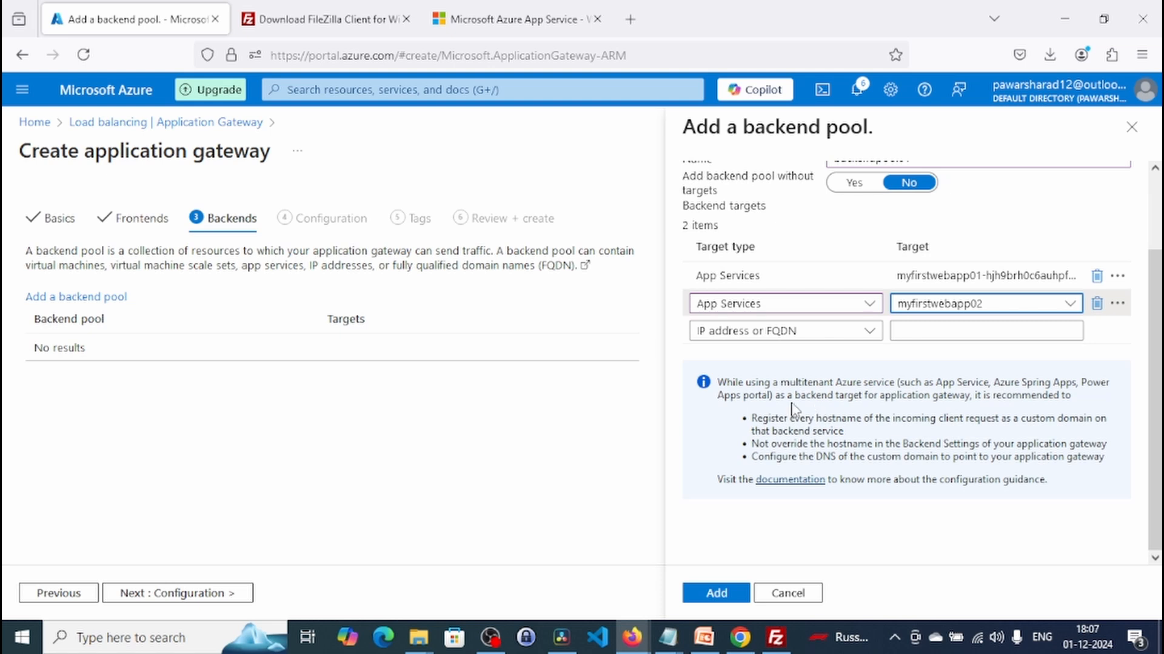
click(718, 593)
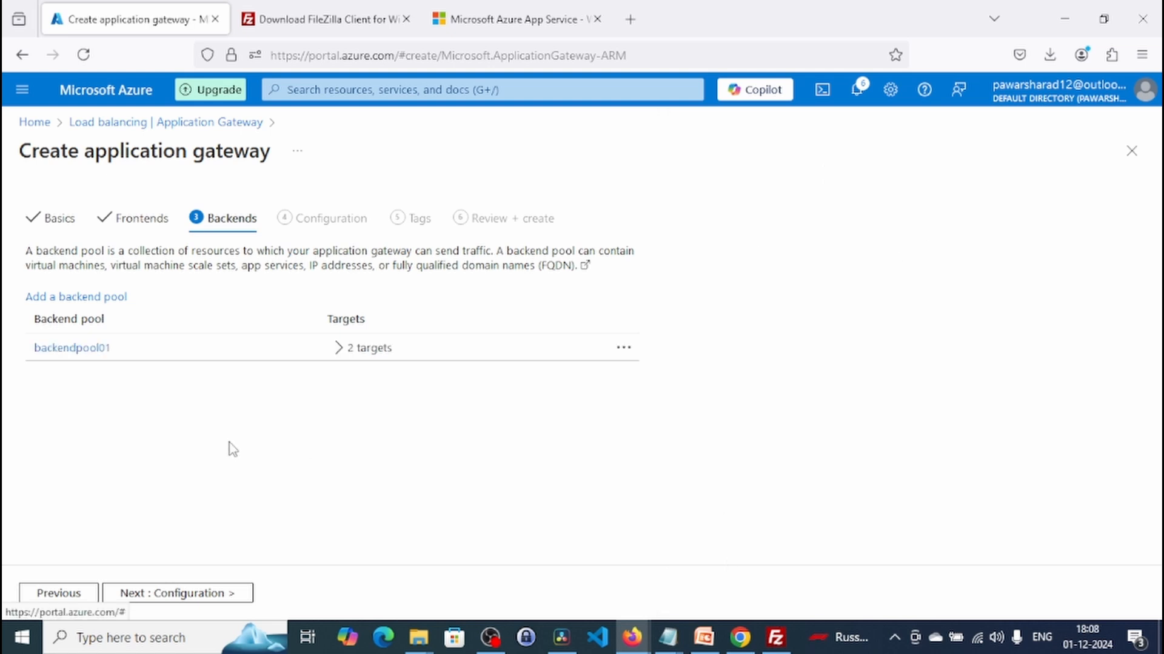
Proceed to the Configuration settings and start a routing rule named apprule01 with priority 1
click(217, 595)
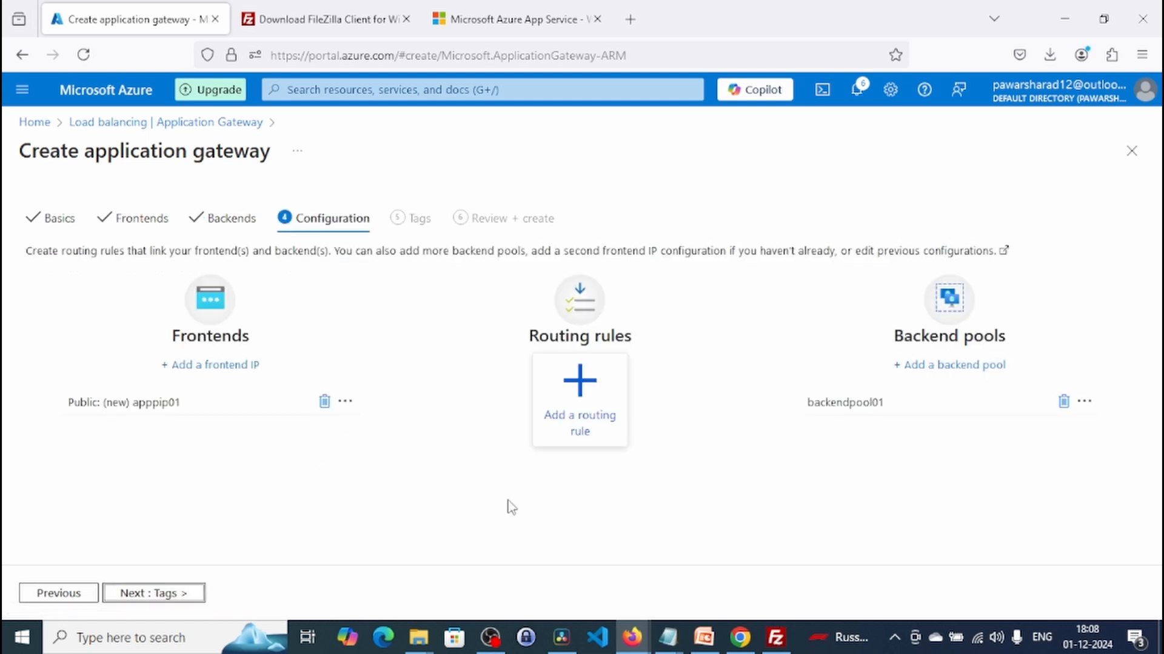
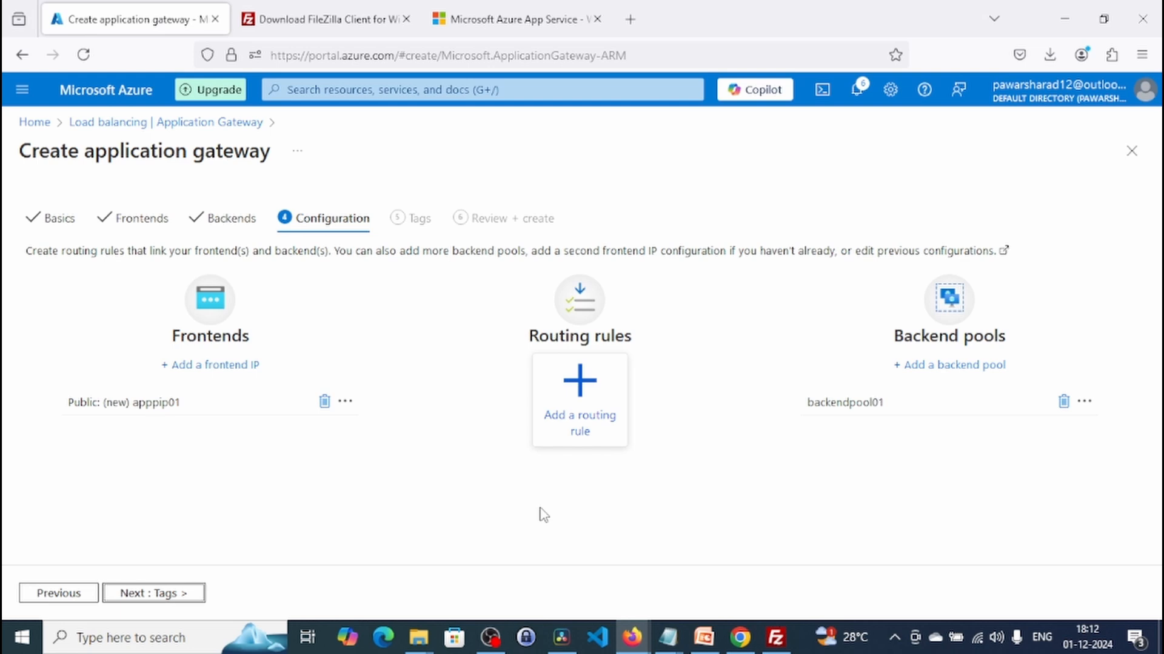
click(583, 427)
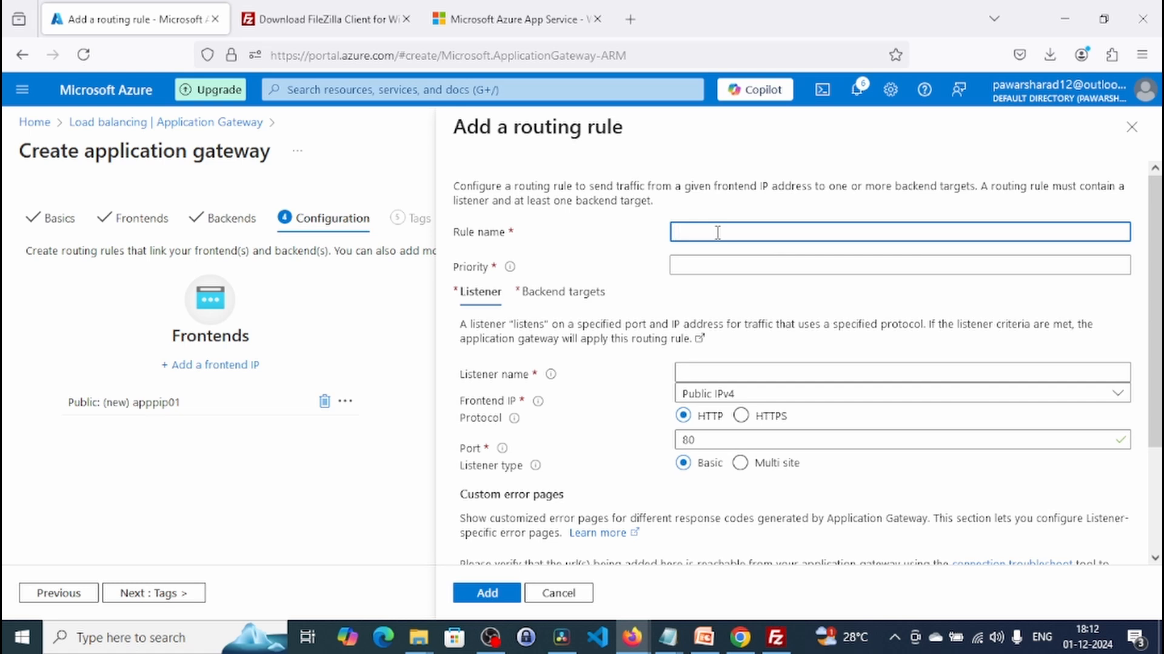
text(apprule01)
click(720, 265)
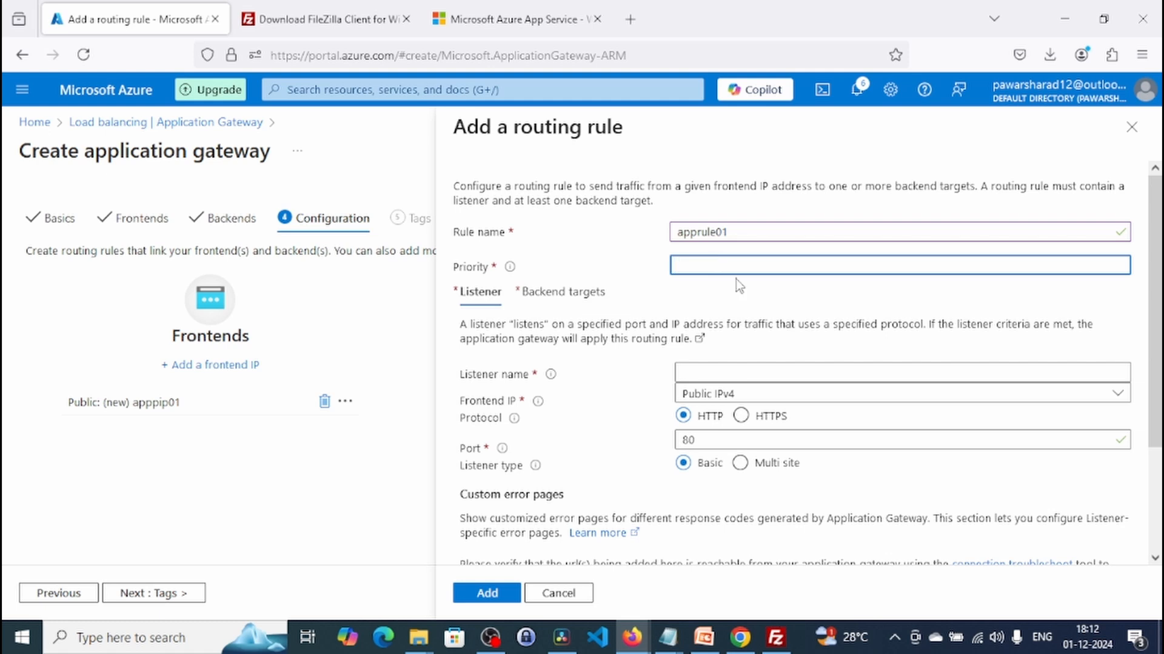
mouse_move(511, 268)
text(1)
Name the rule's listener applist01, keeping the public IPv4 frontend, HTTP on port 80 and the Basic listener type
click(759, 373)
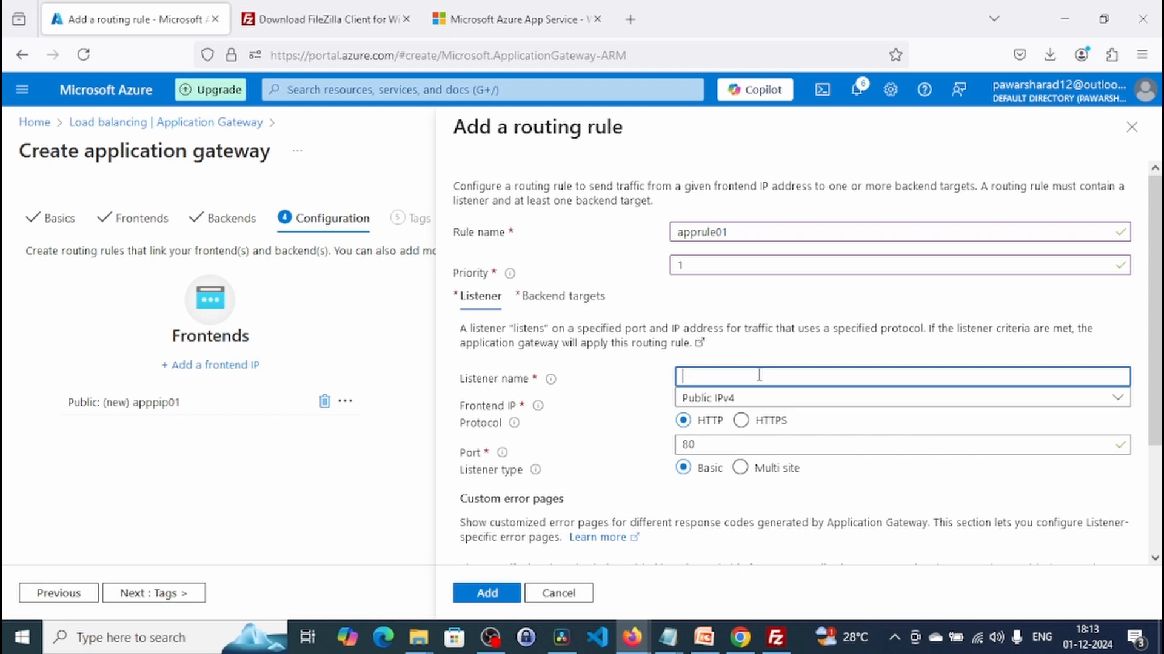
text(applist01)
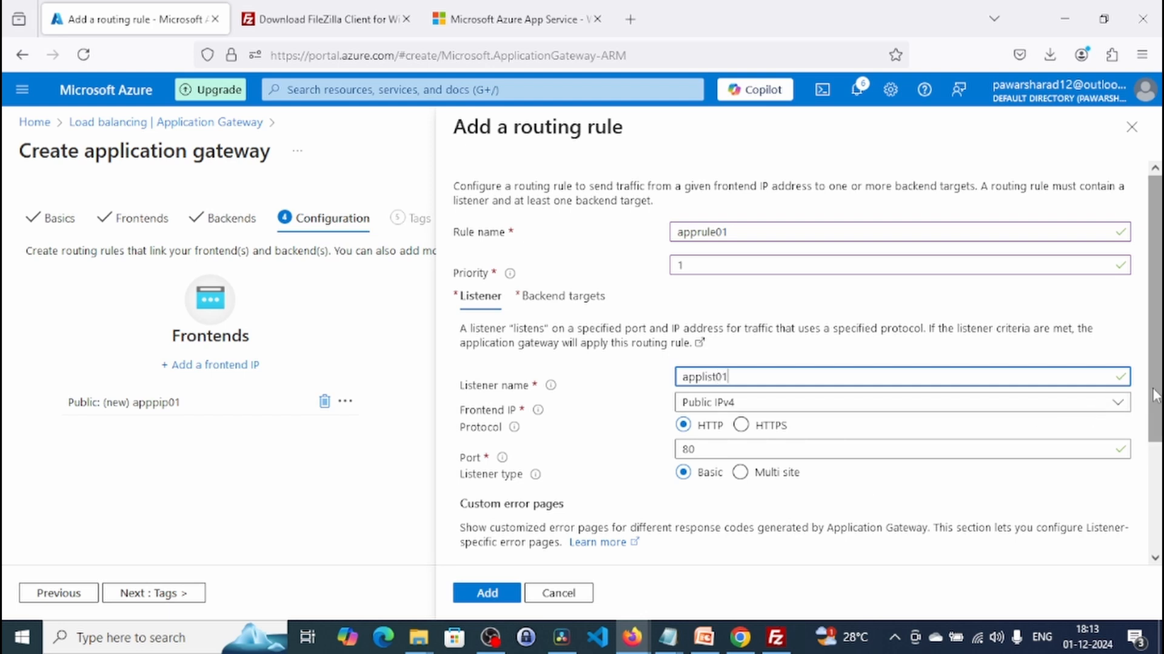
scroll(1155, 398, down, 3)
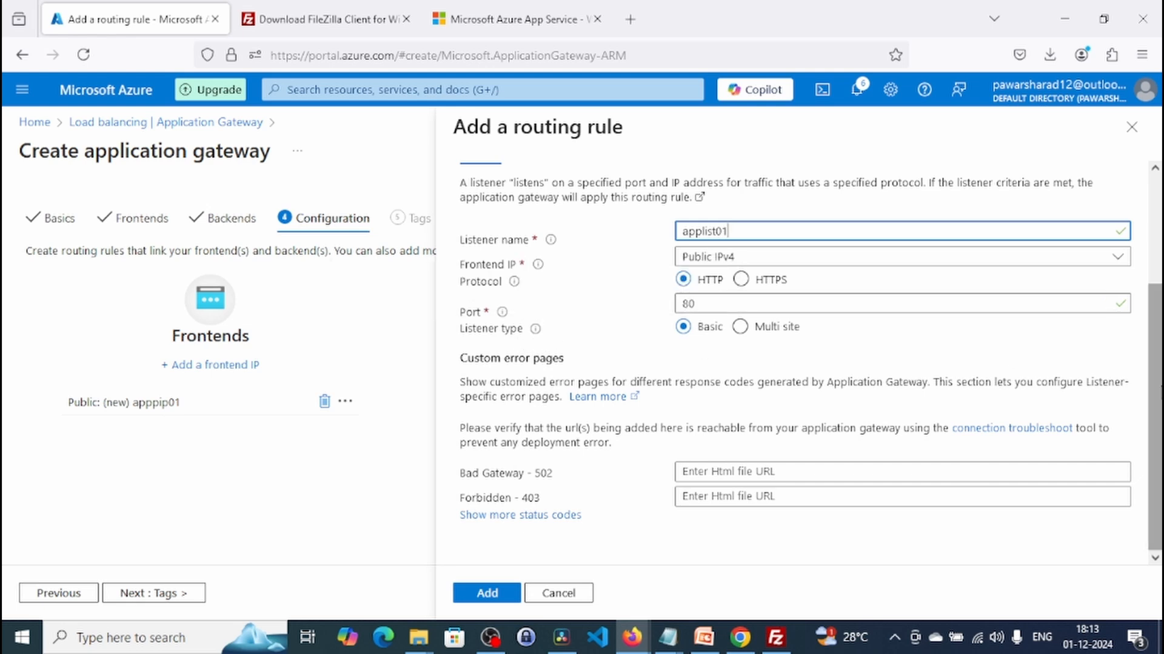
scroll(952, 387, up, 2)
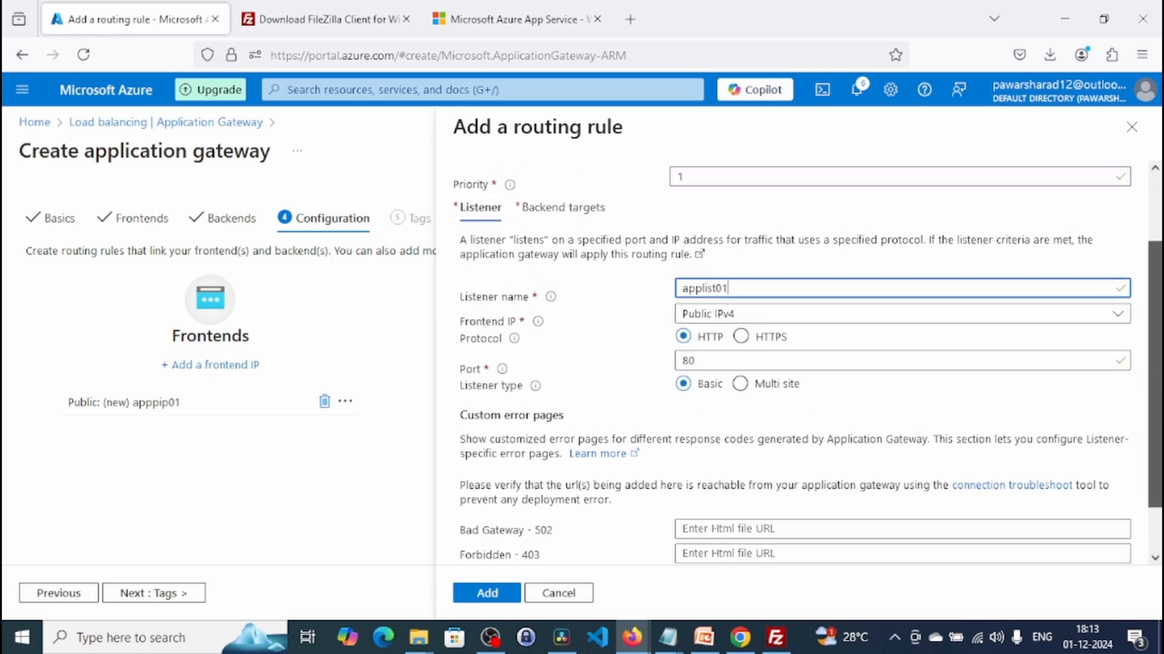
Set the routing rule's backend target to the backend pool backendpool01
click(565, 212)
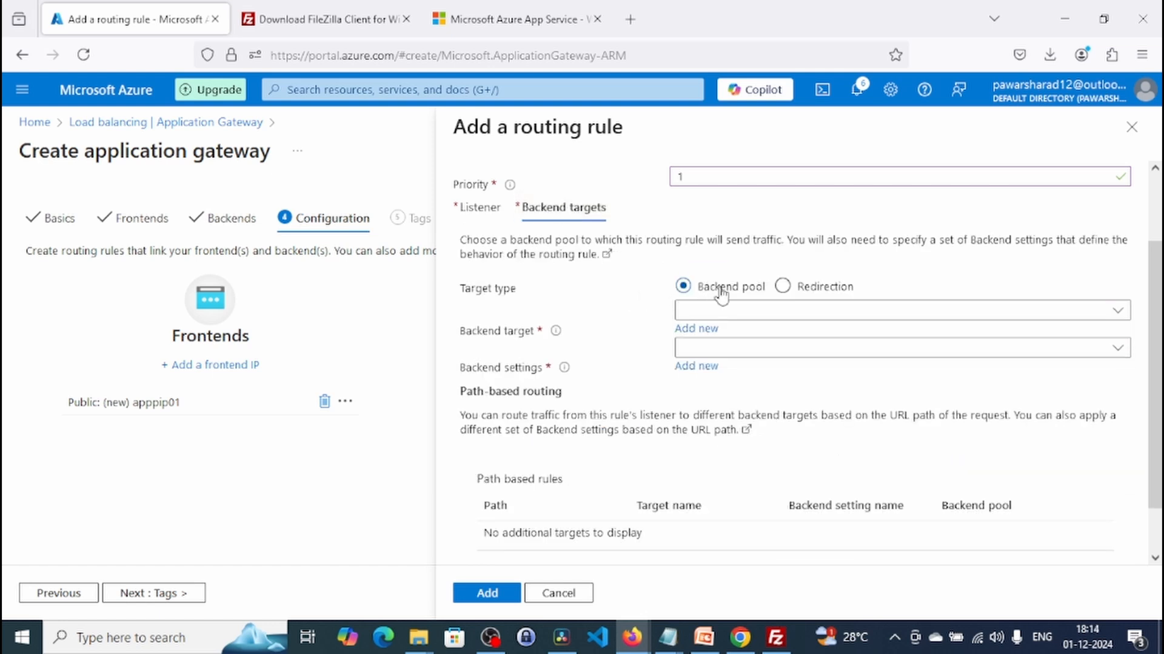
click(769, 317)
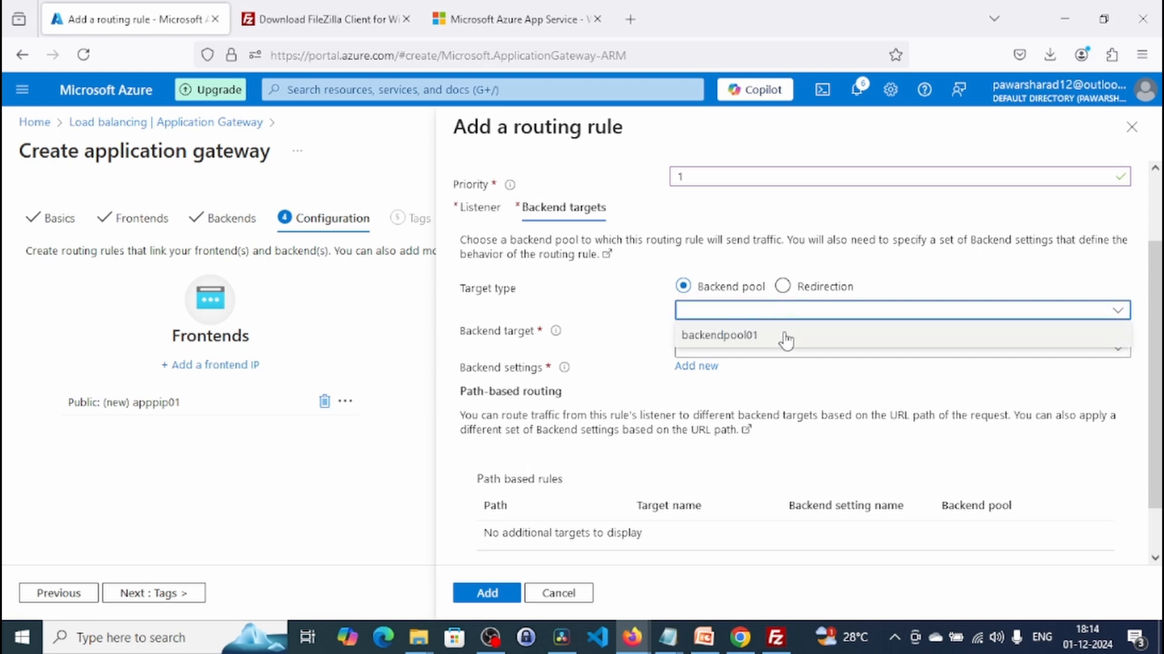
click(785, 340)
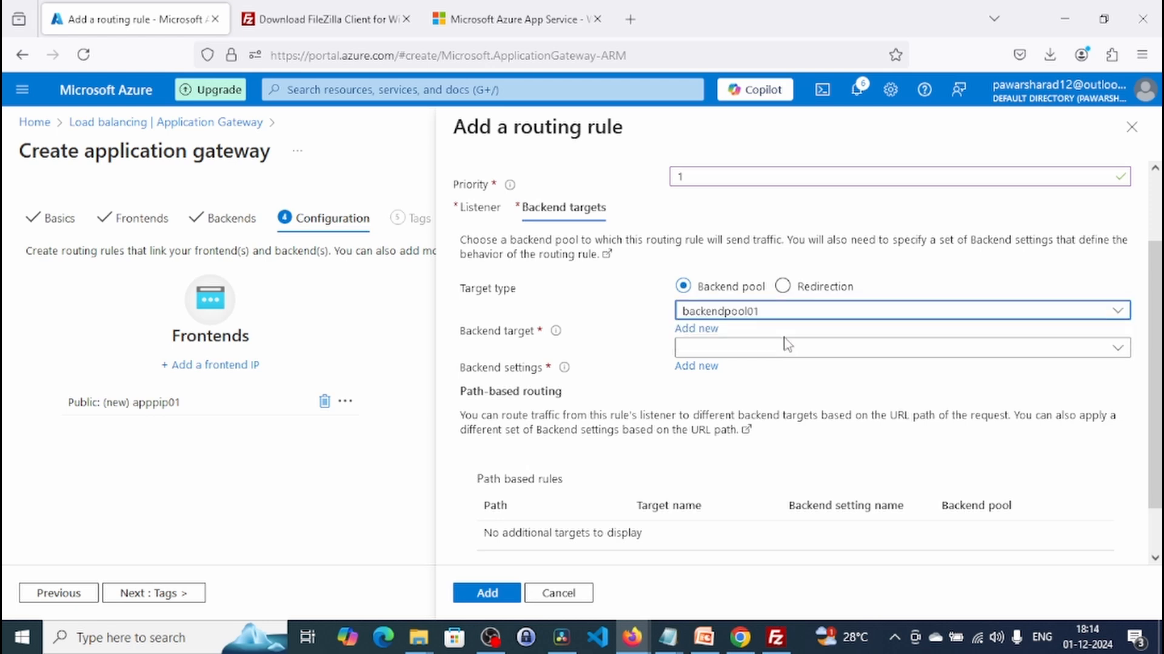
Create backend settings named backendst with HTTP on port 80 for the rule, and add the routing rule
click(746, 351)
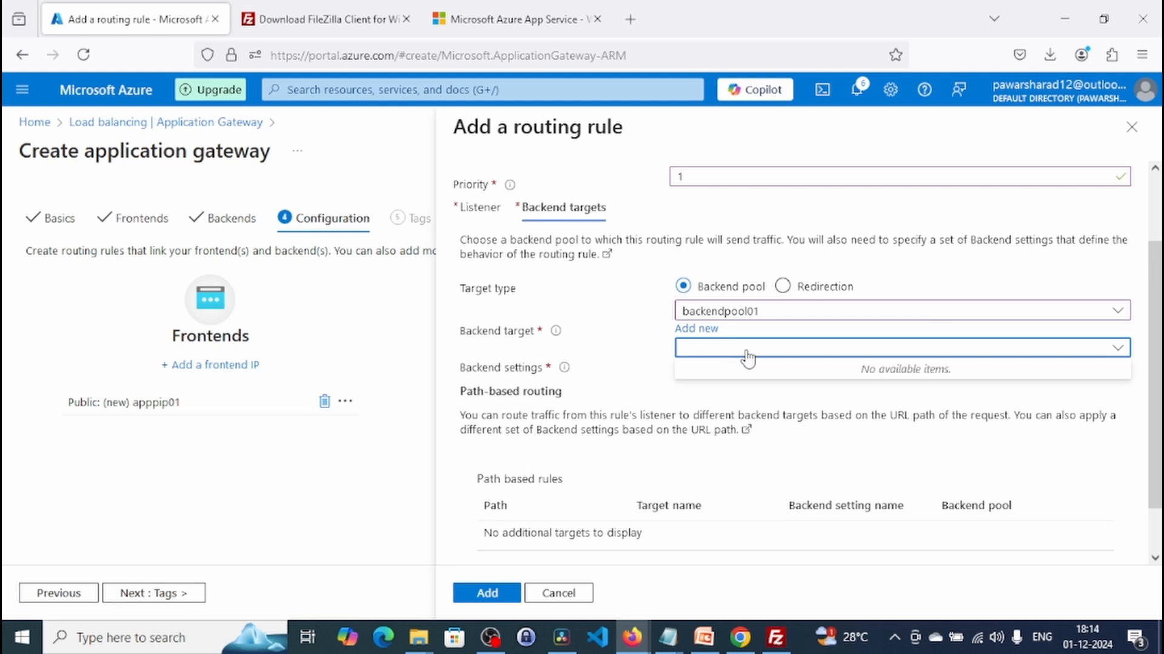
mouse_move(562, 339)
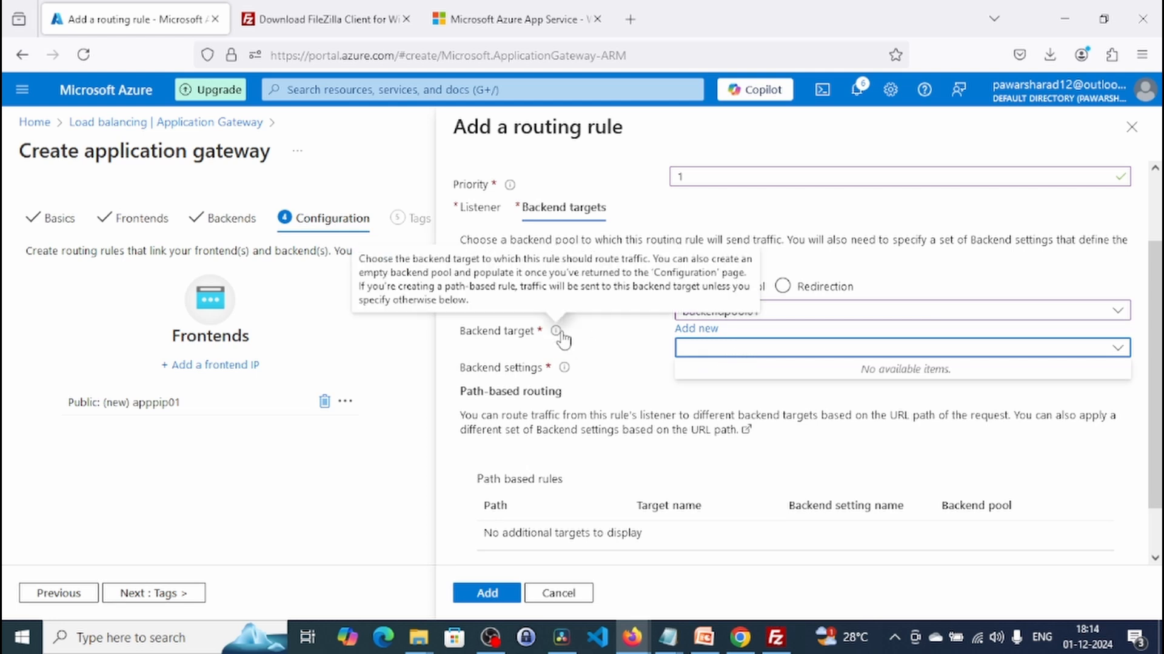
scroll(581, 448, up, 2)
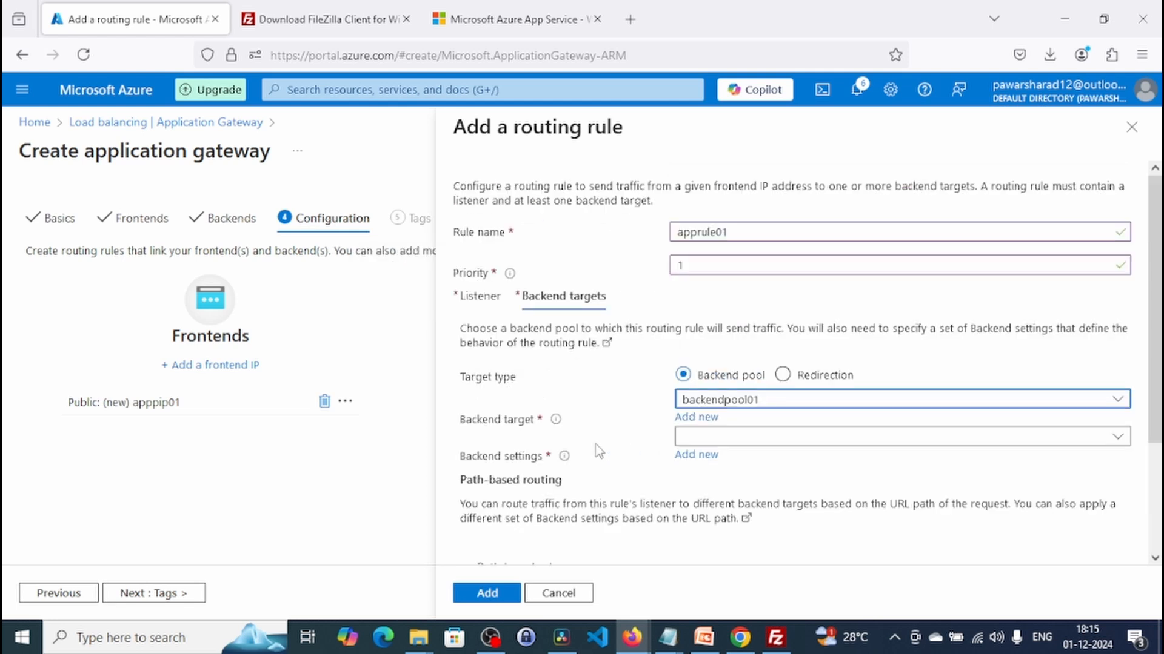
mouse_move(566, 461)
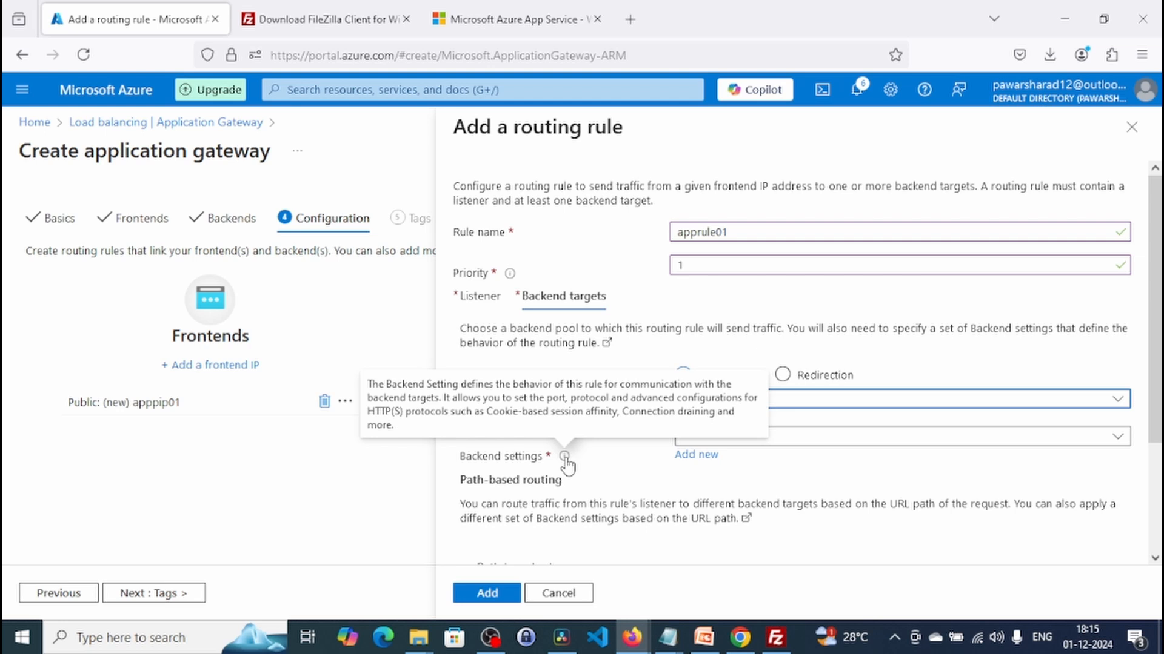
click(695, 455)
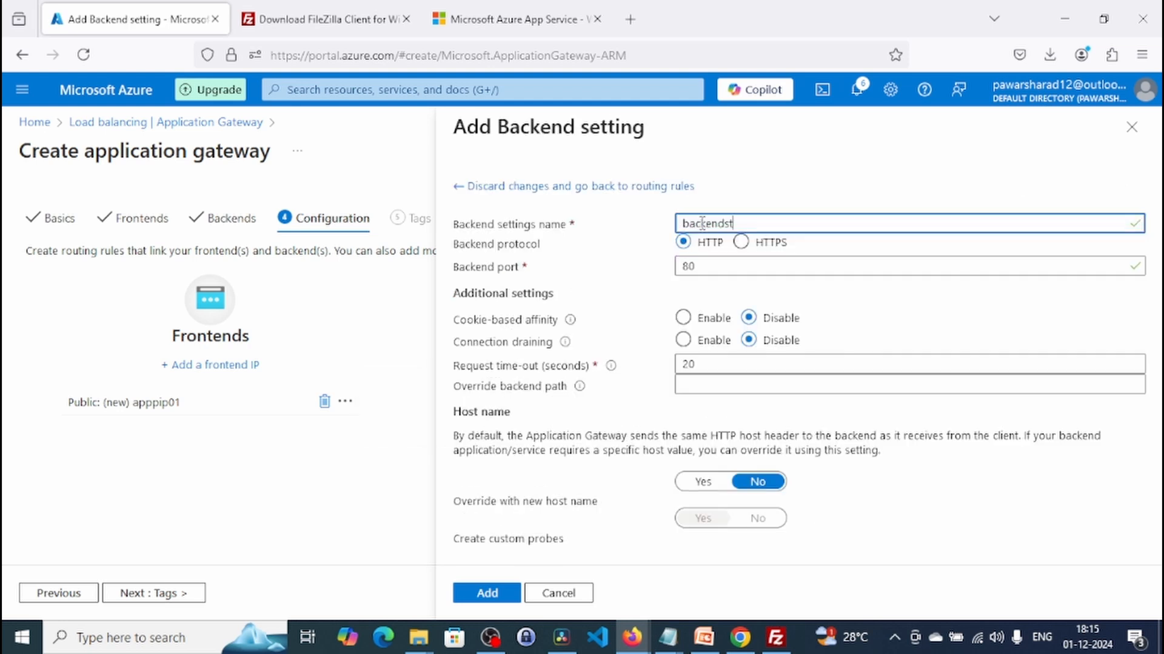
double_click(707, 224)
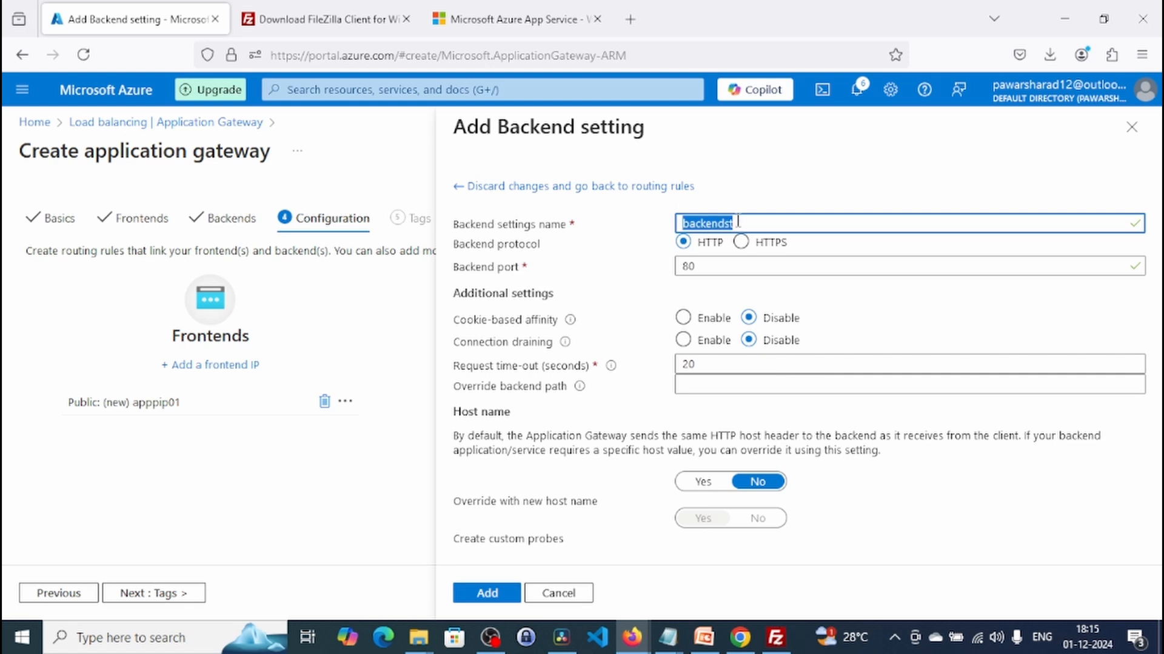
click(738, 222)
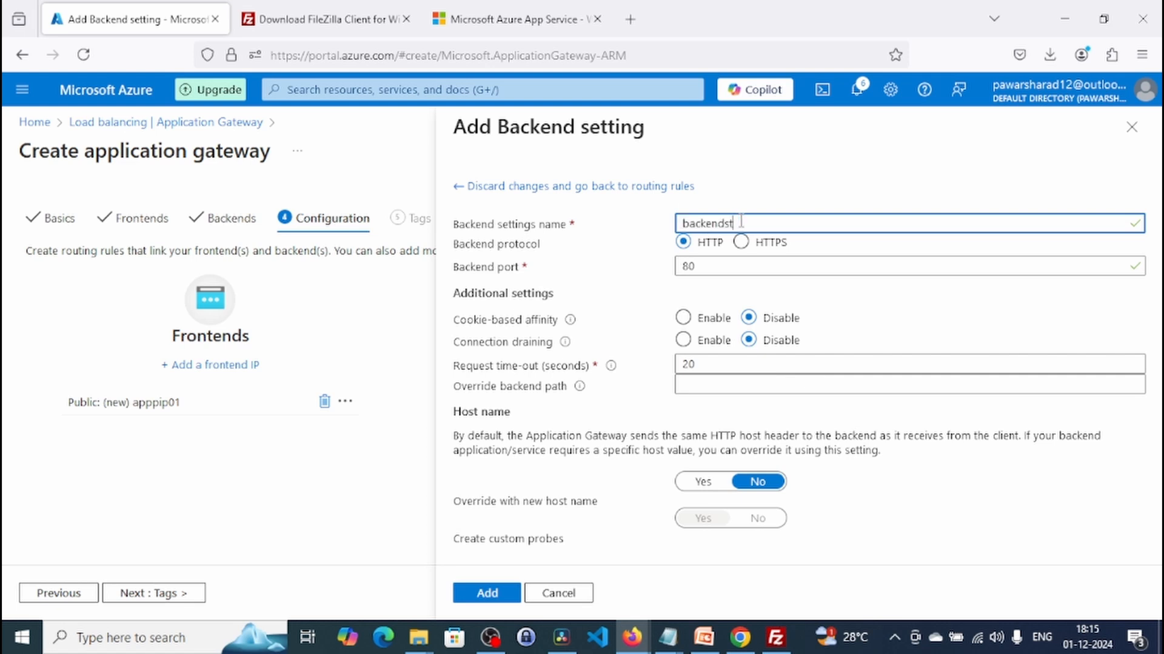
click(719, 267)
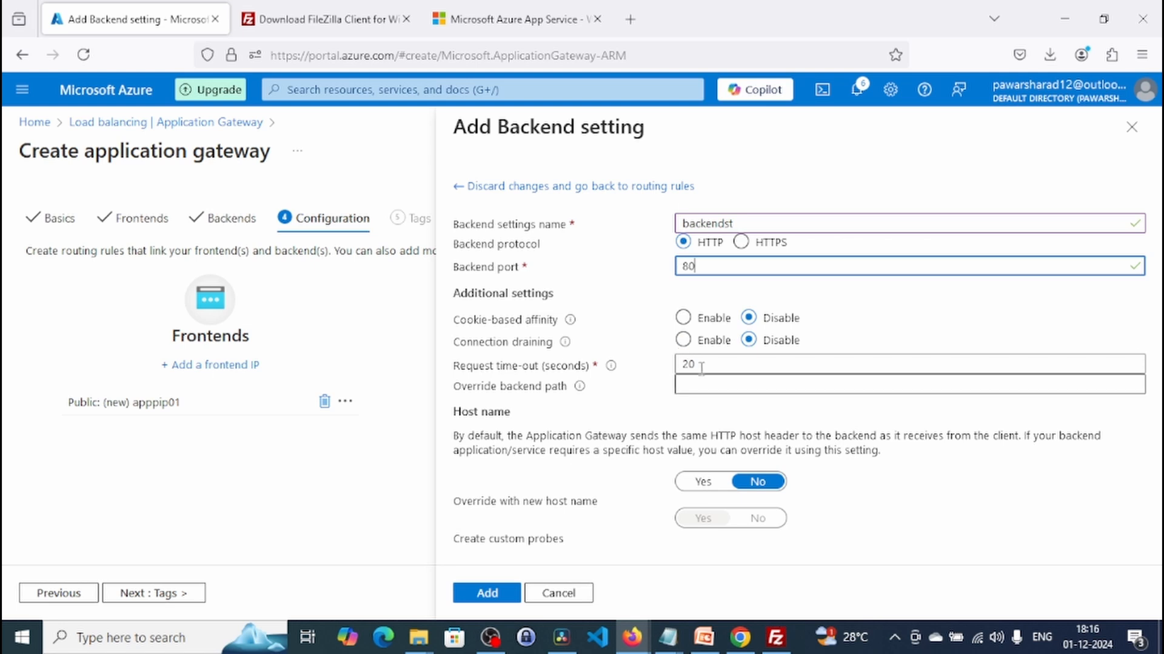
click(487, 593)
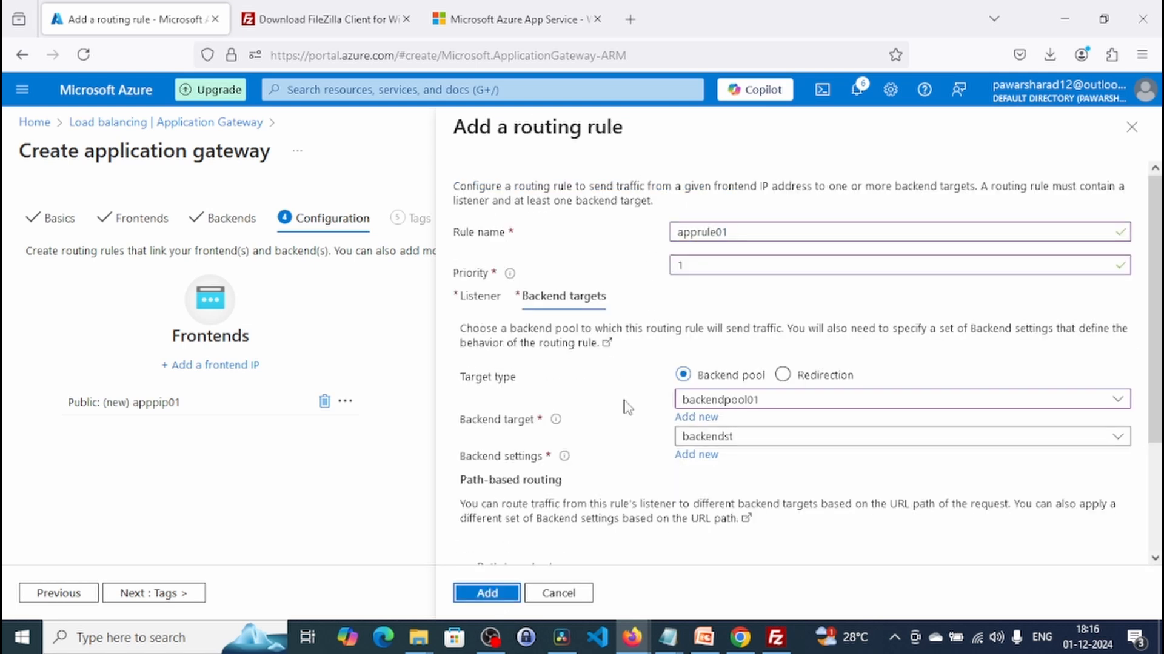
click(485, 593)
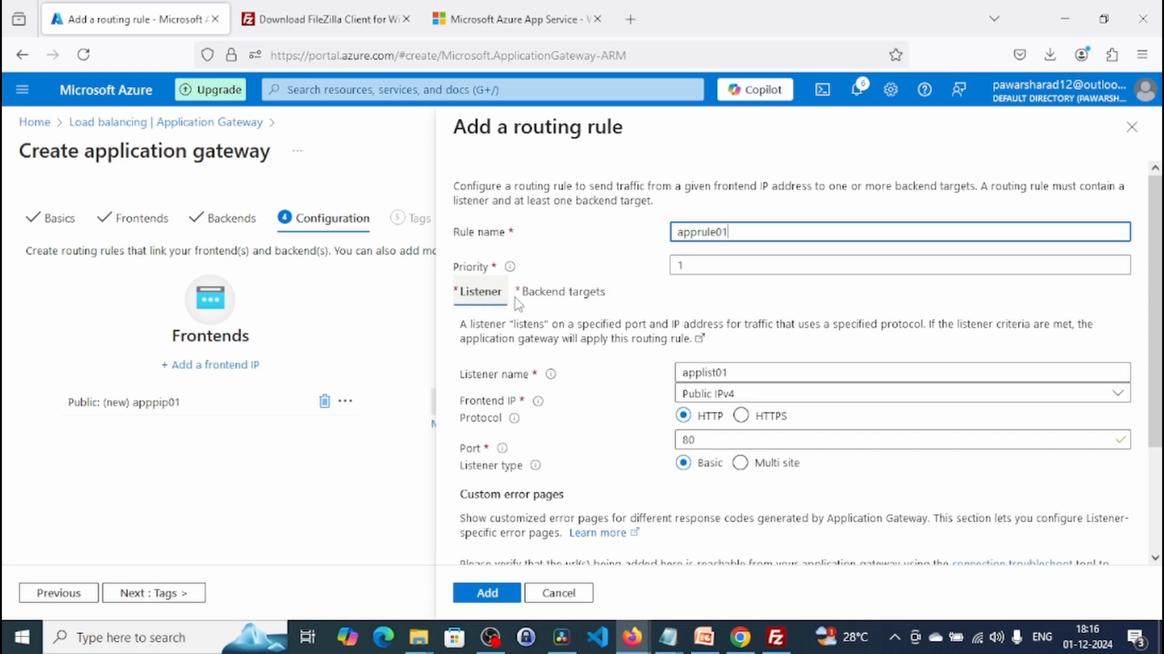
scroll(697, 461, down, 2)
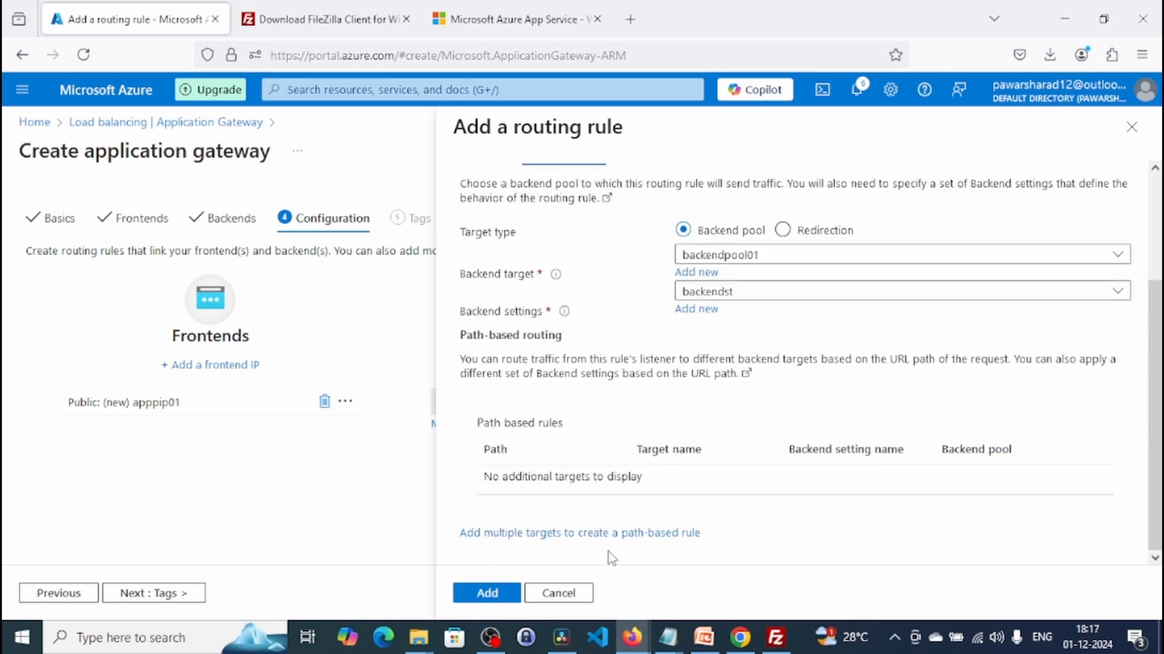
click(654, 536)
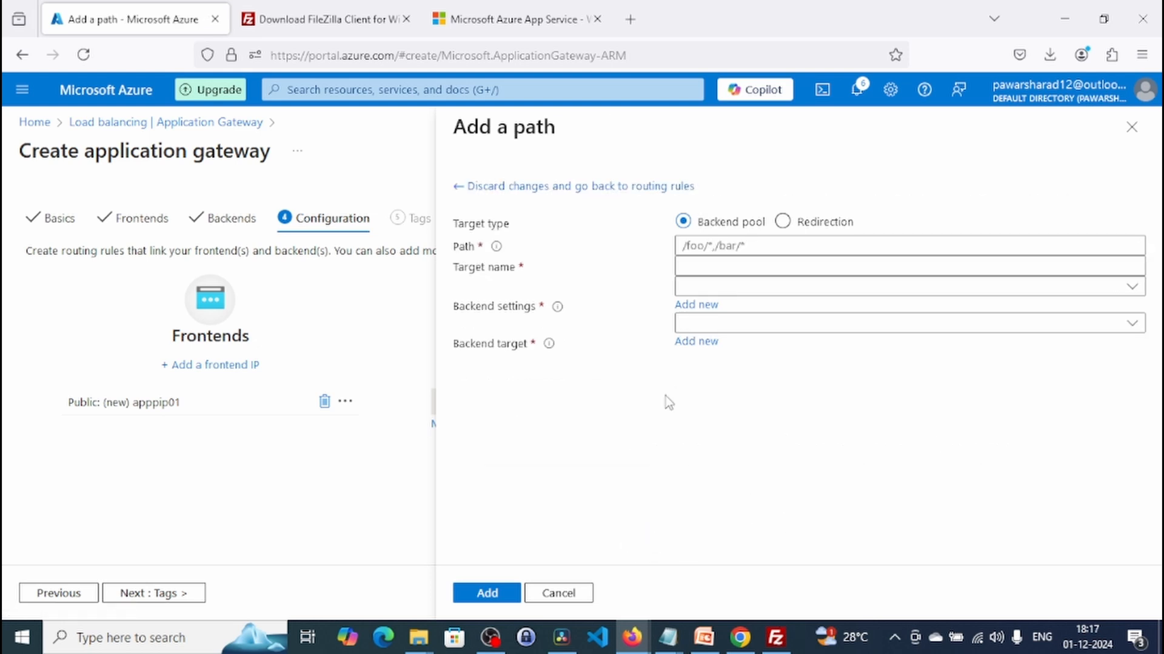
click(753, 250)
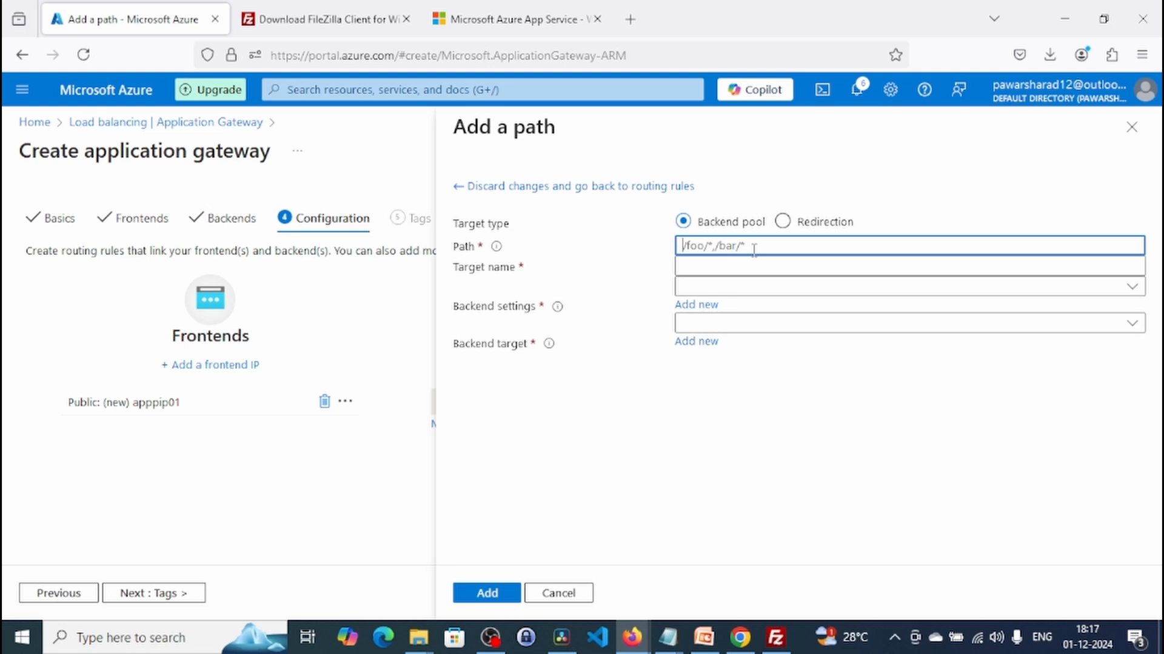
click(791, 287)
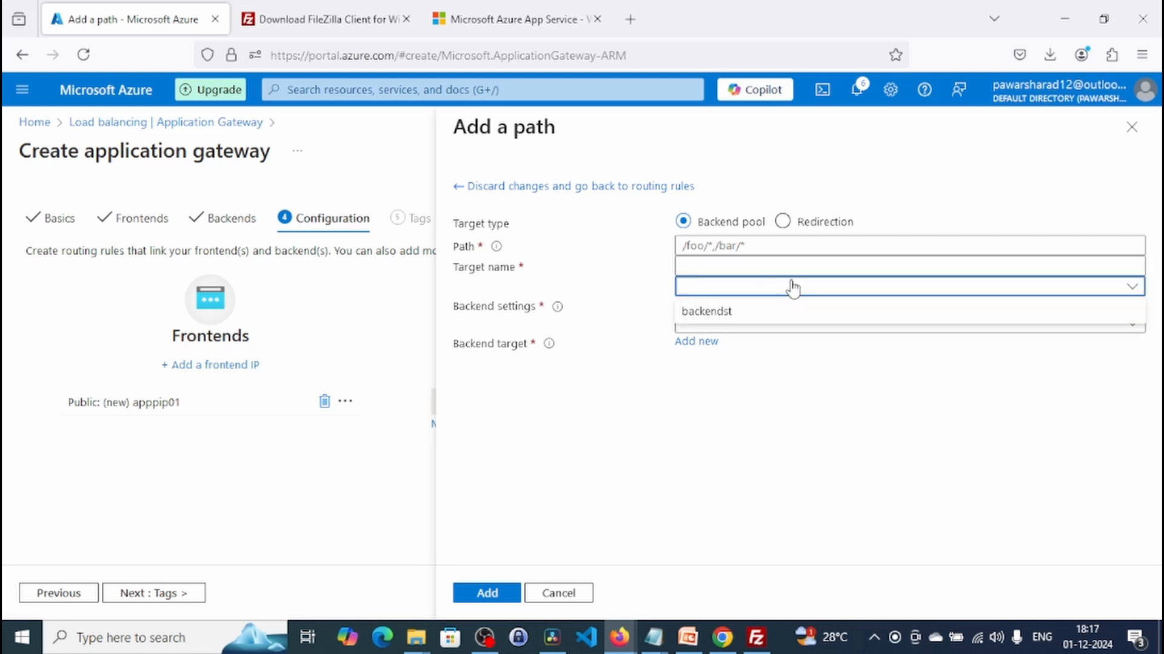
click(825, 397)
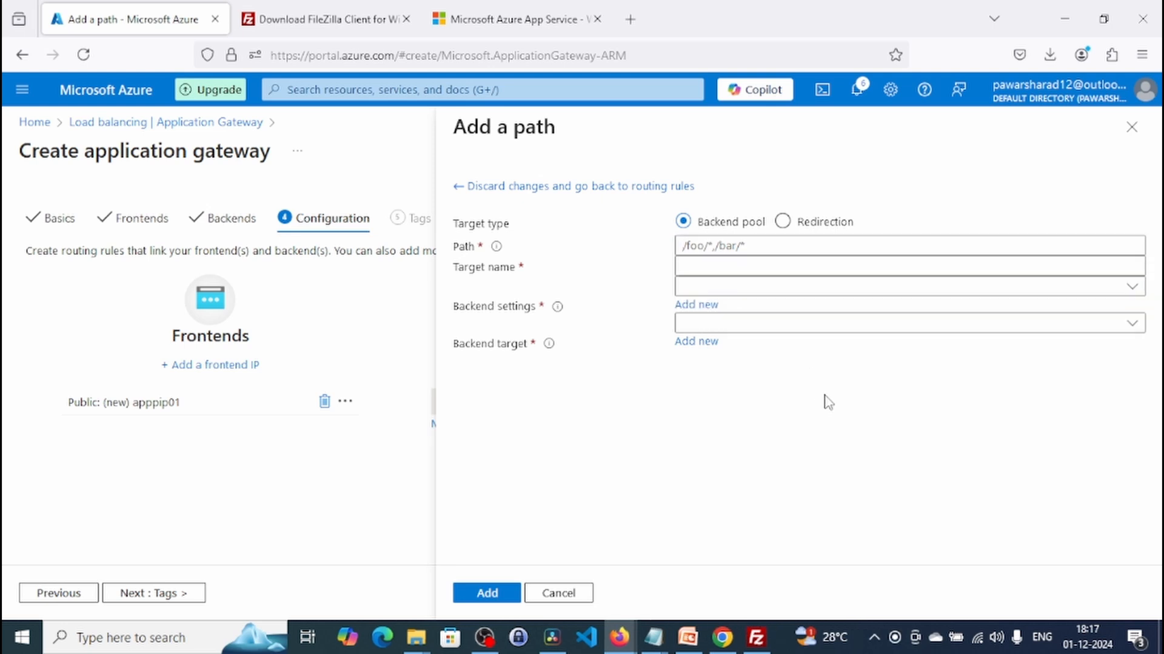
click(574, 594)
scroll(781, 510, down, 3)
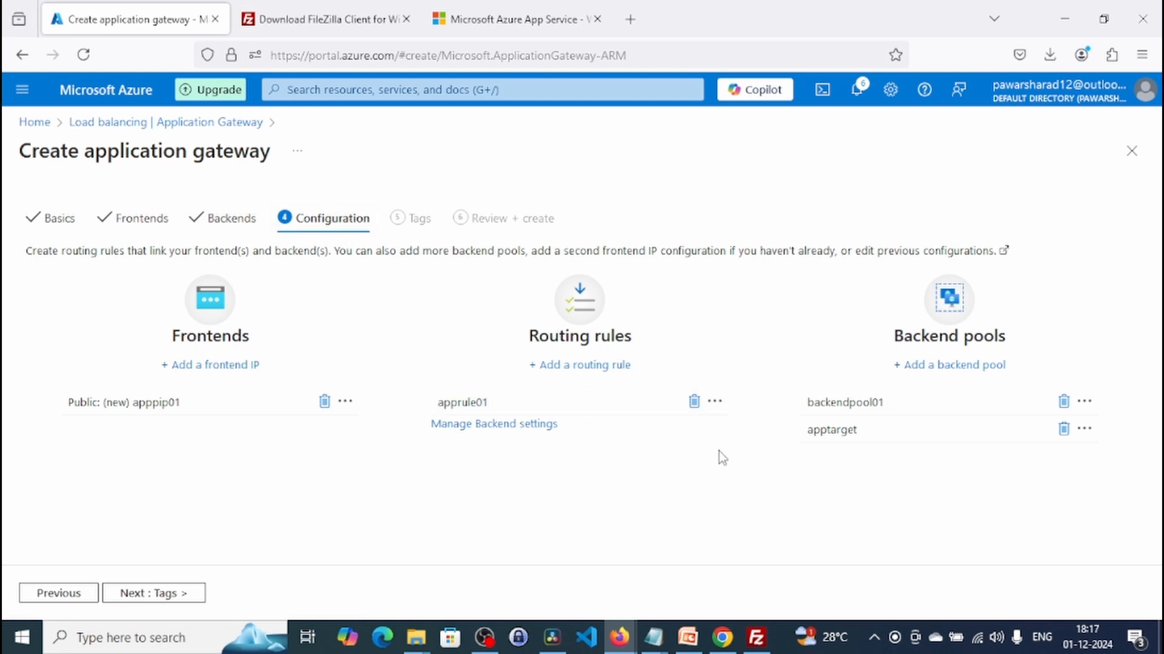
Leave the tags empty, proceed to the review and create the application gateway appgw001
click(170, 595)
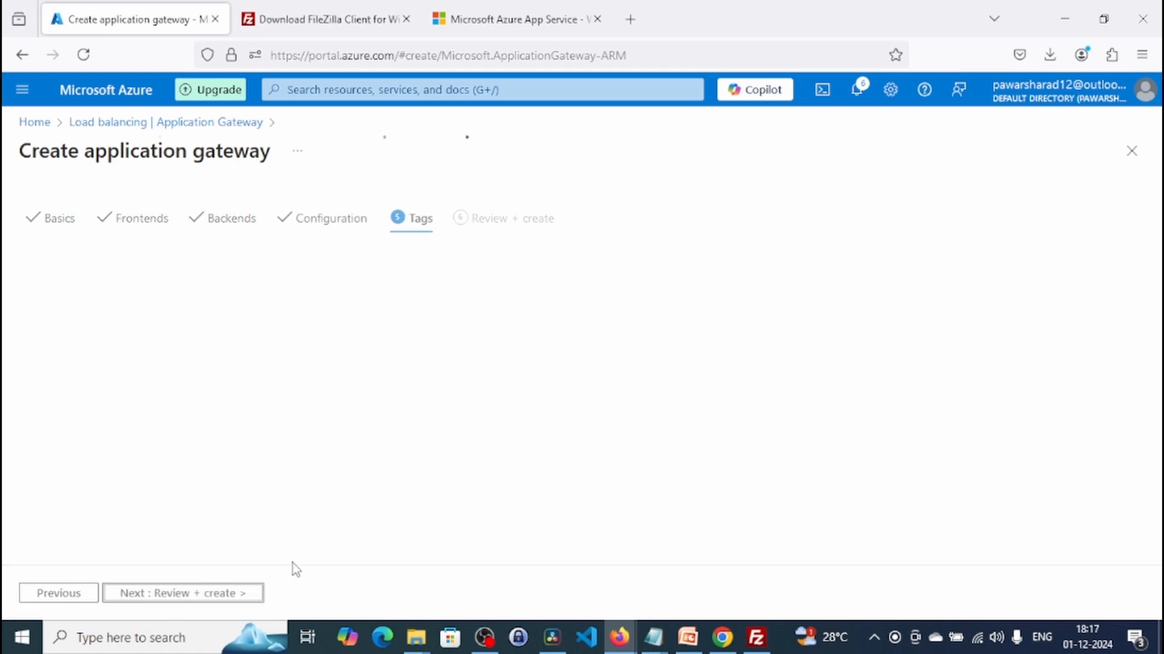
click(222, 595)
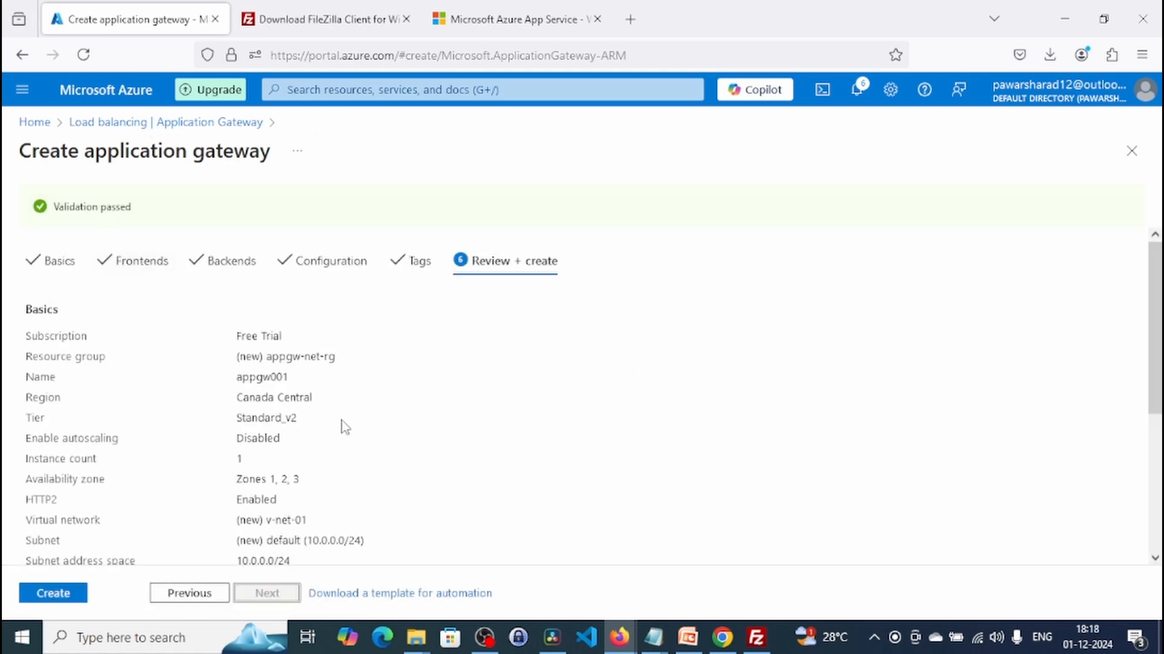
click(77, 595)
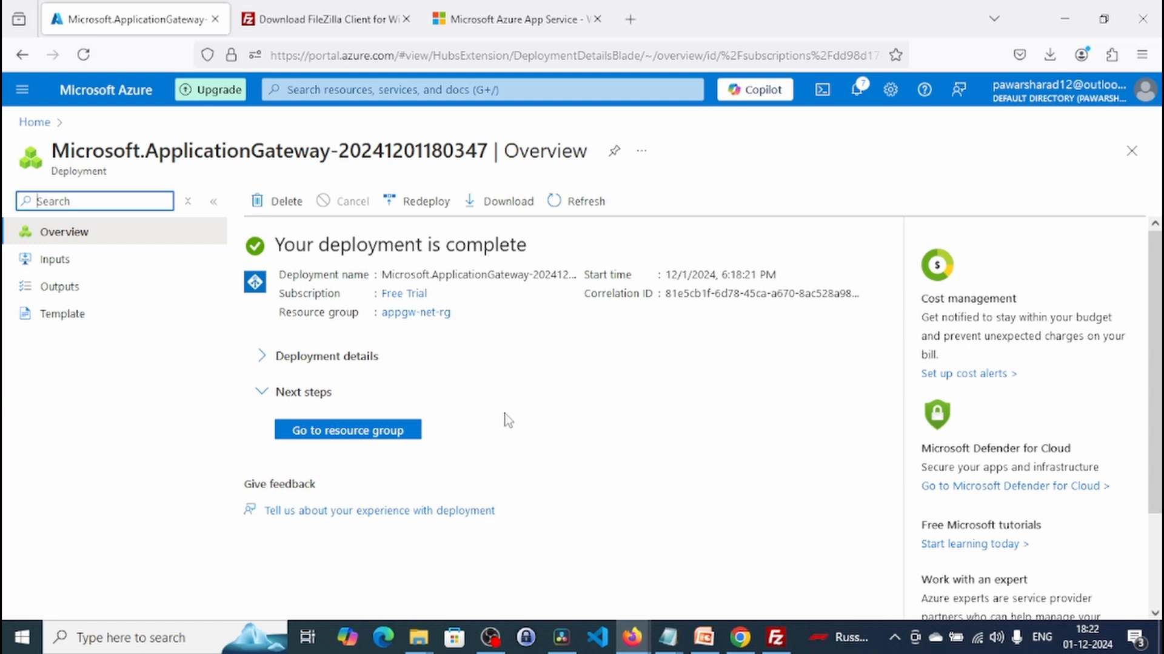
Check the deployed resources in the appgw-net-rg resource group, and open appgw001 from the list of application gateways
click(372, 432)
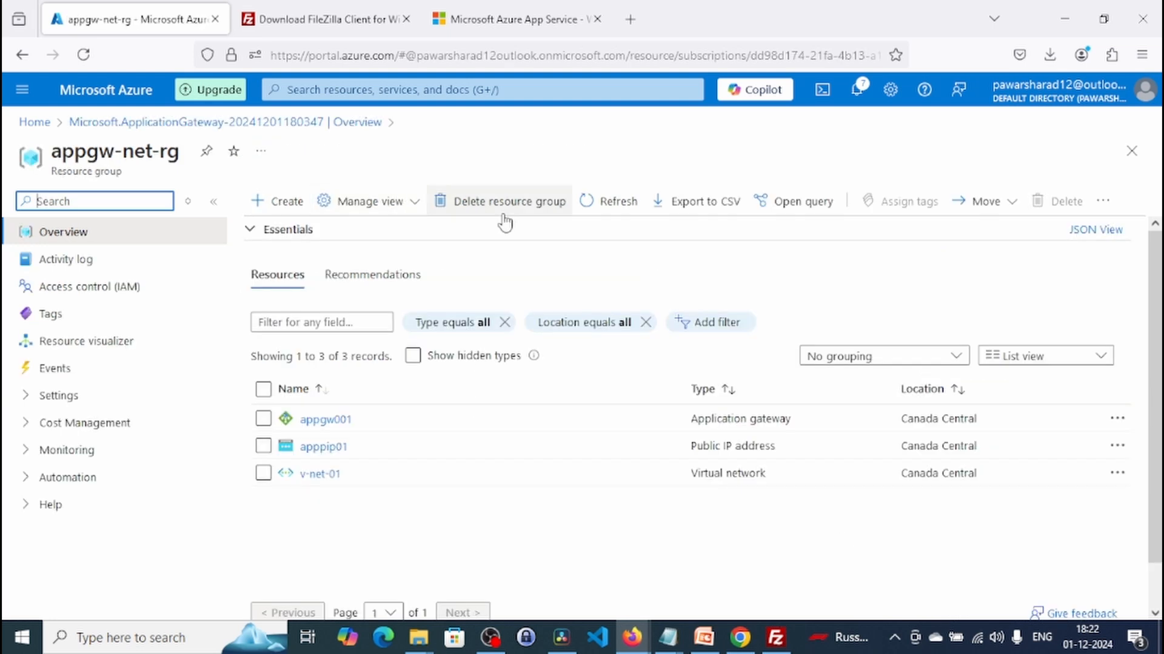
click(363, 89)
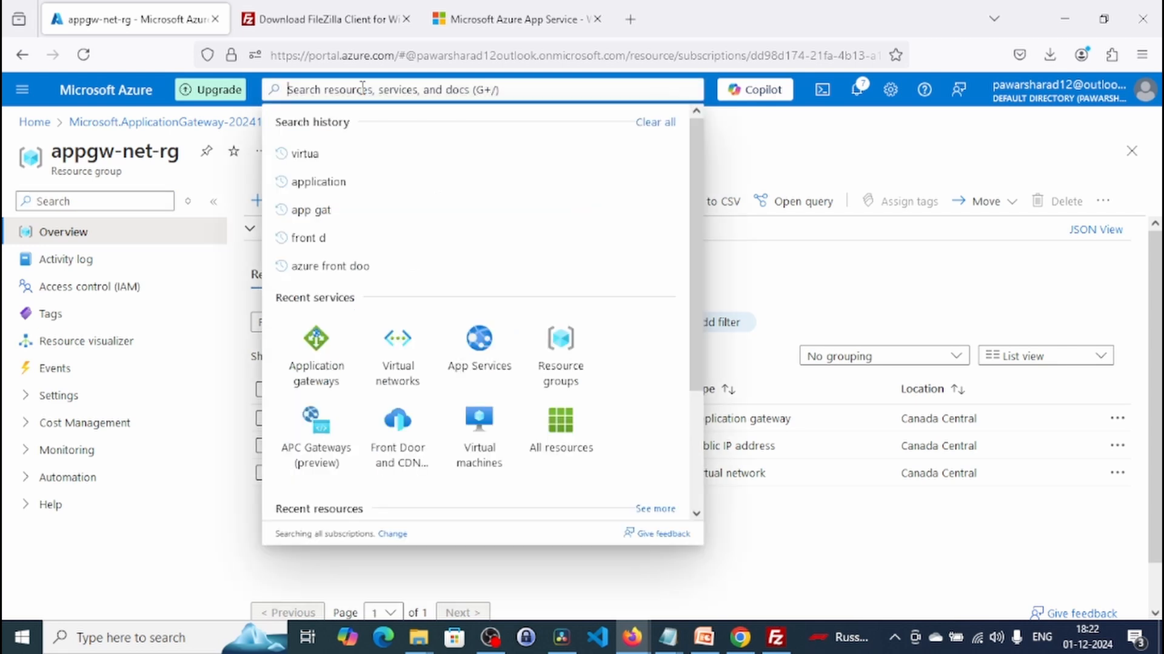
click(332, 371)
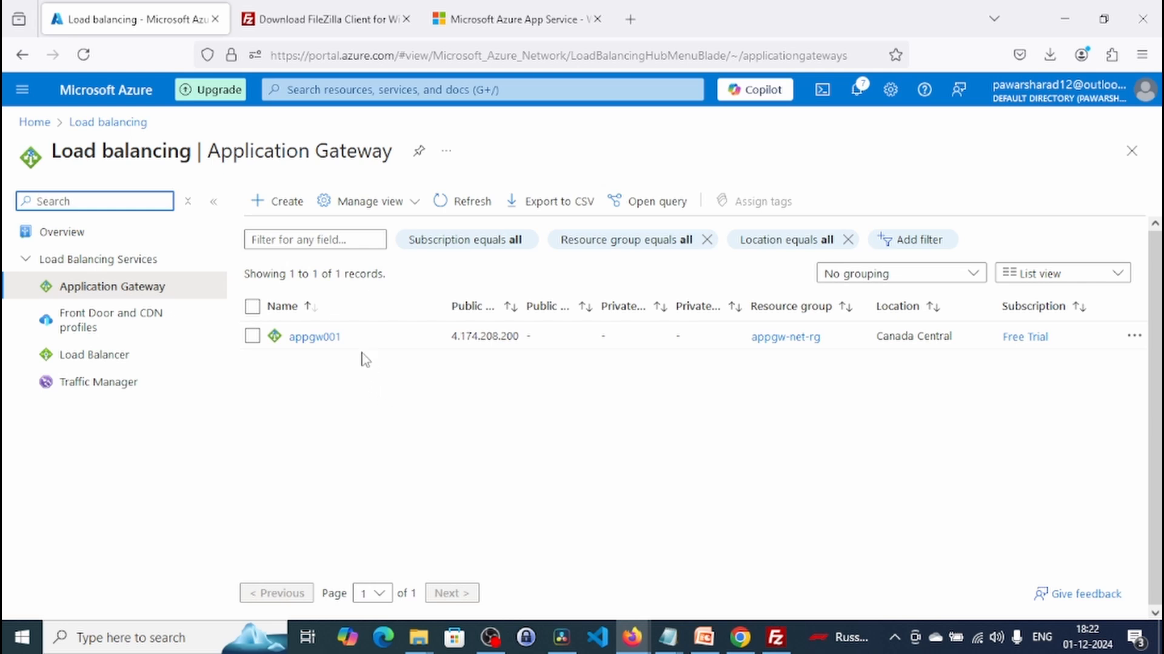
click(314, 338)
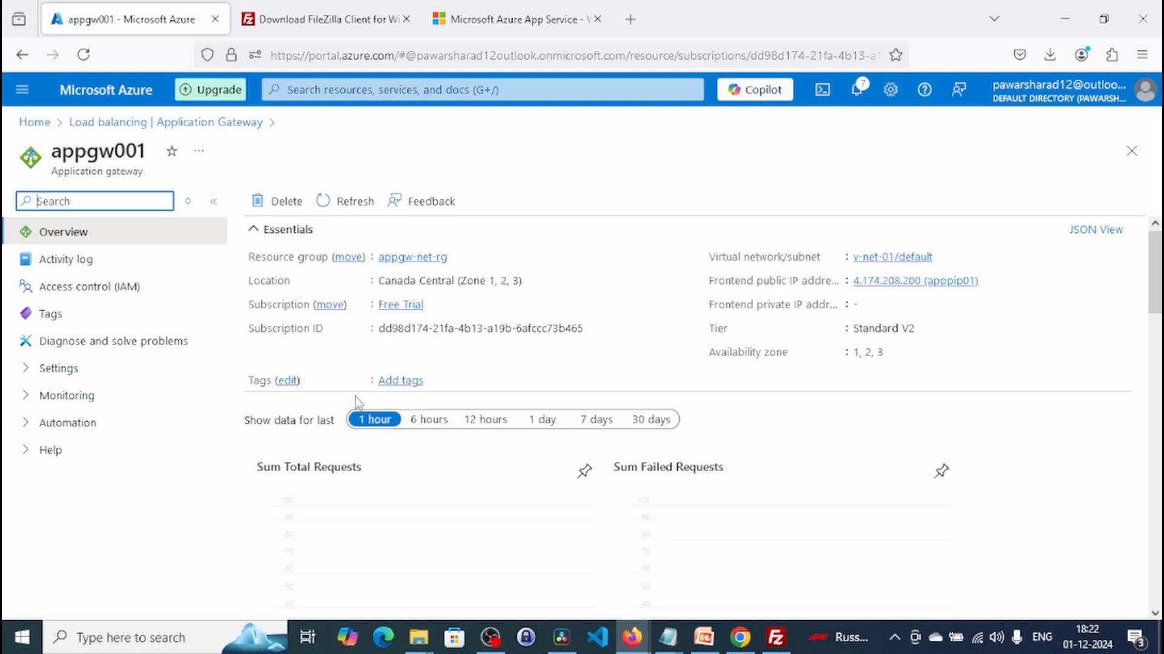
Examine the gateway's Configuration and Web application firewall settings
click(33, 370)
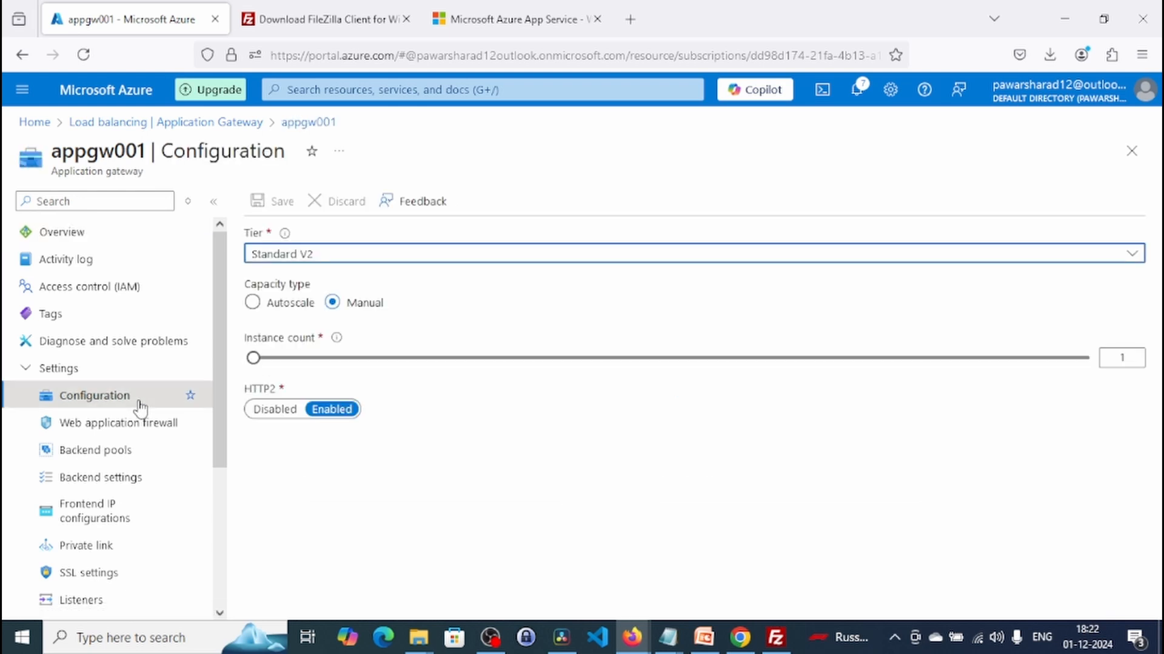
click(149, 428)
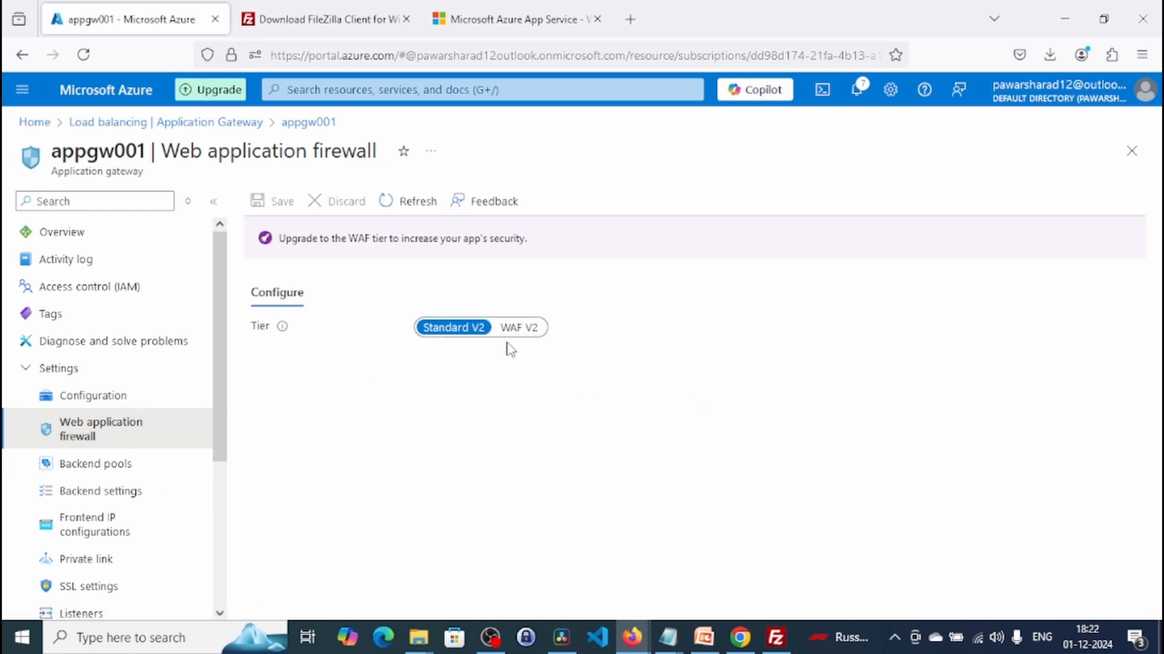
Open the gateway's backend pool apptarget for editing and show the available backend target types
click(112, 467)
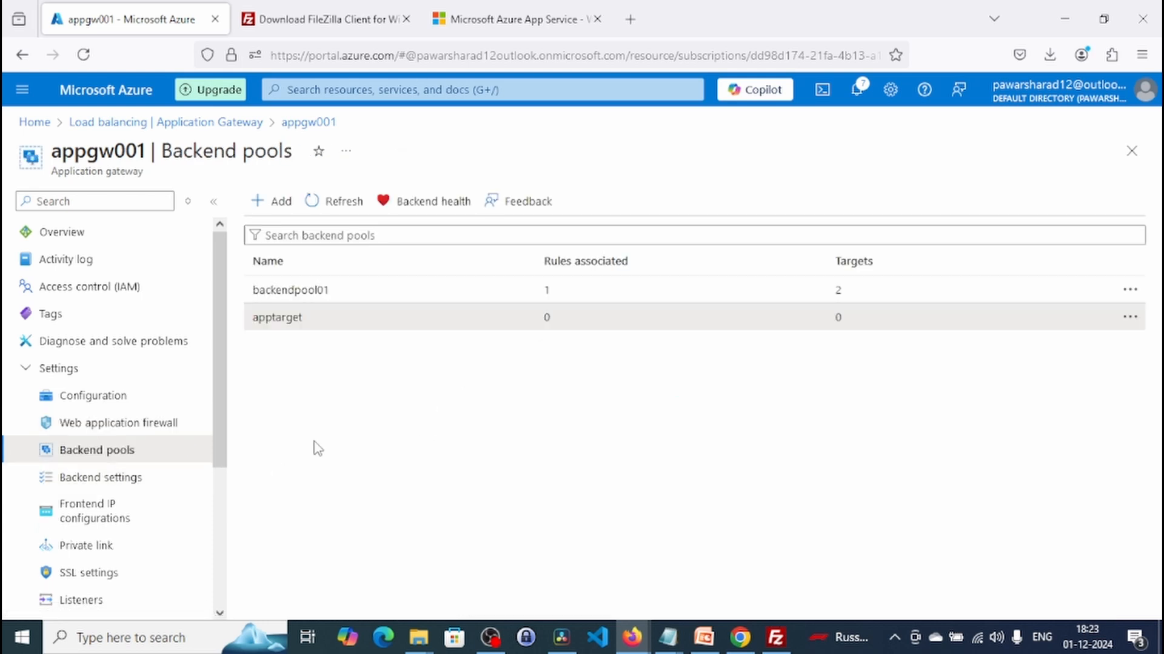
click(297, 319)
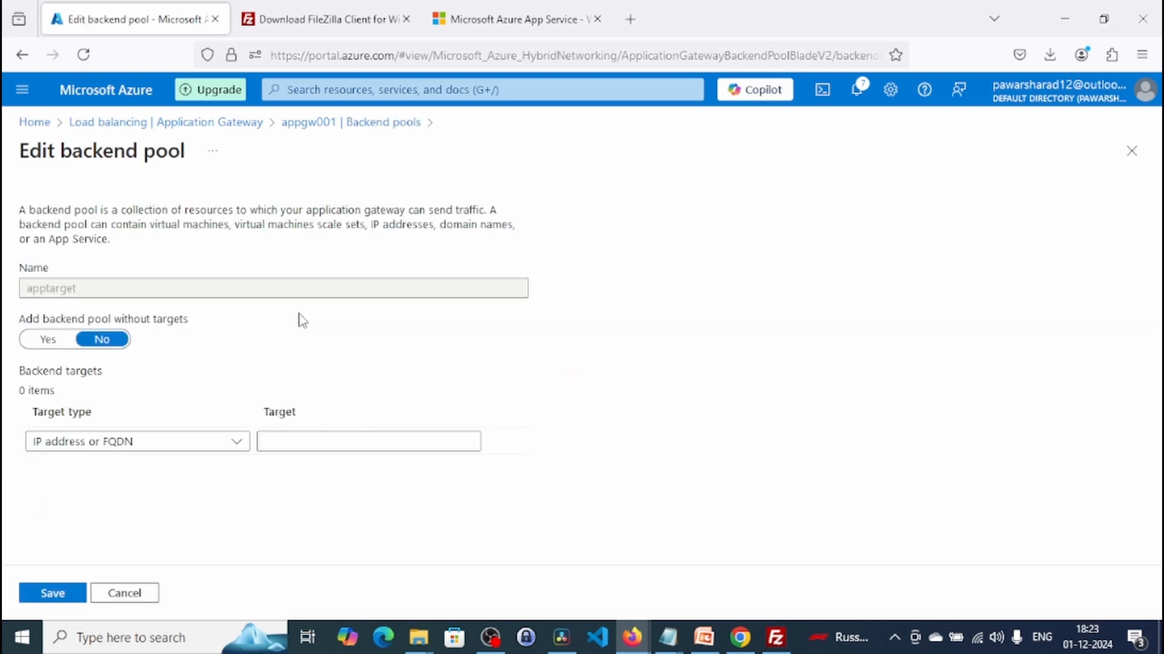
click(237, 443)
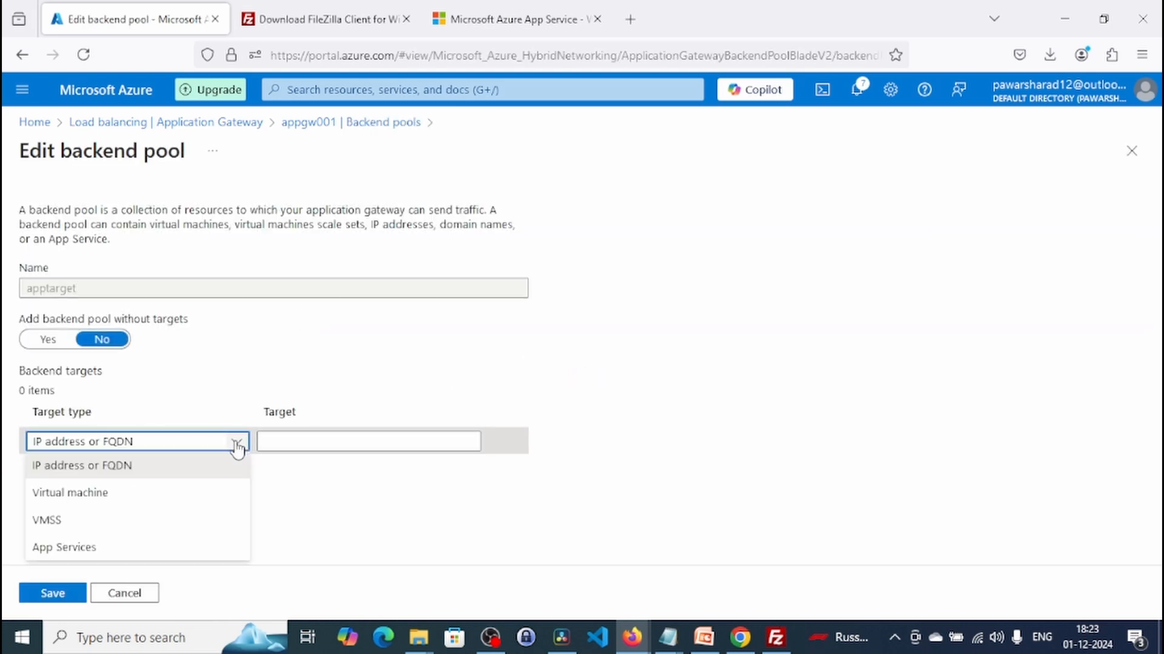